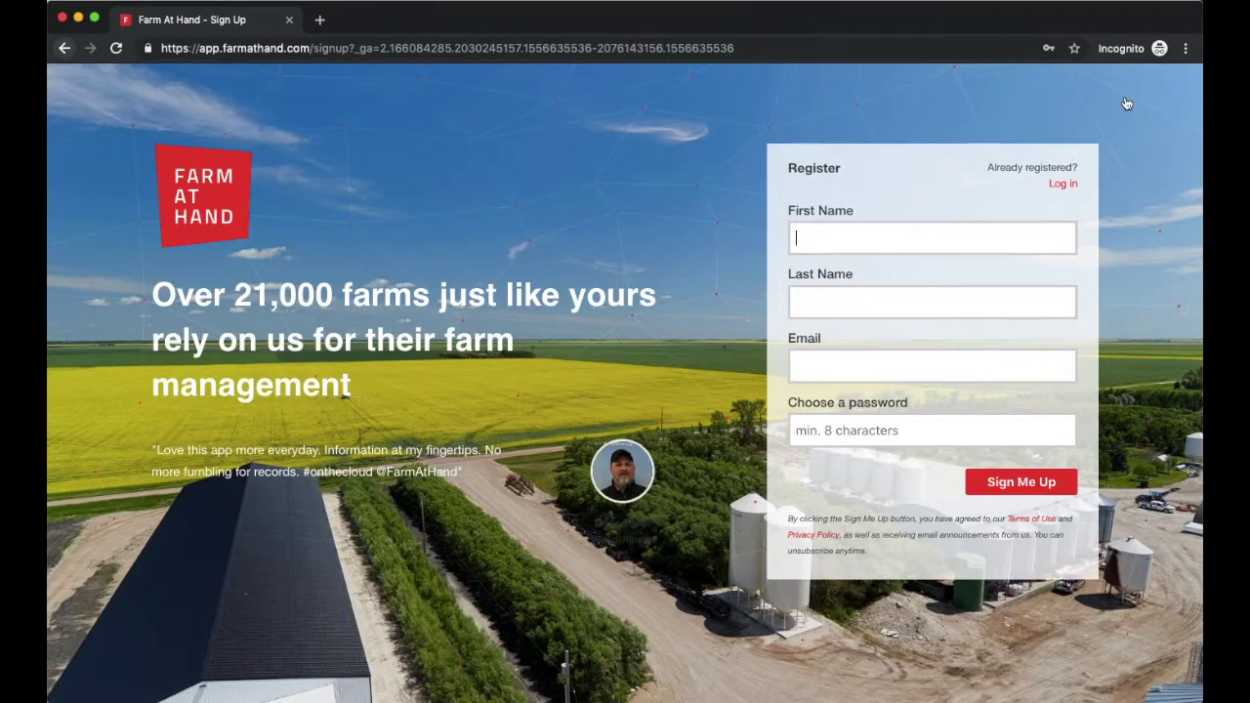
Register a new Farm At Hand account for Bob and submit the sign-up form
{"action": "type", "text": "Bob"}
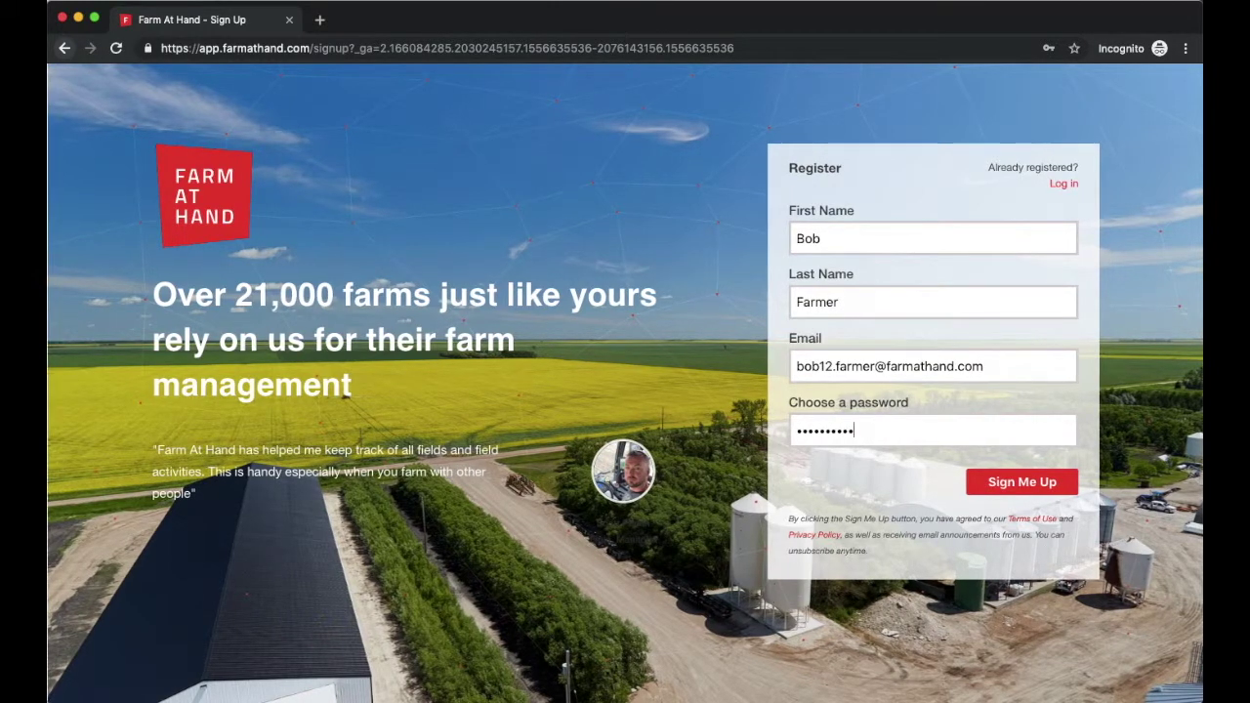
{"action": "left_click", "coordinate": [1022, 483]}
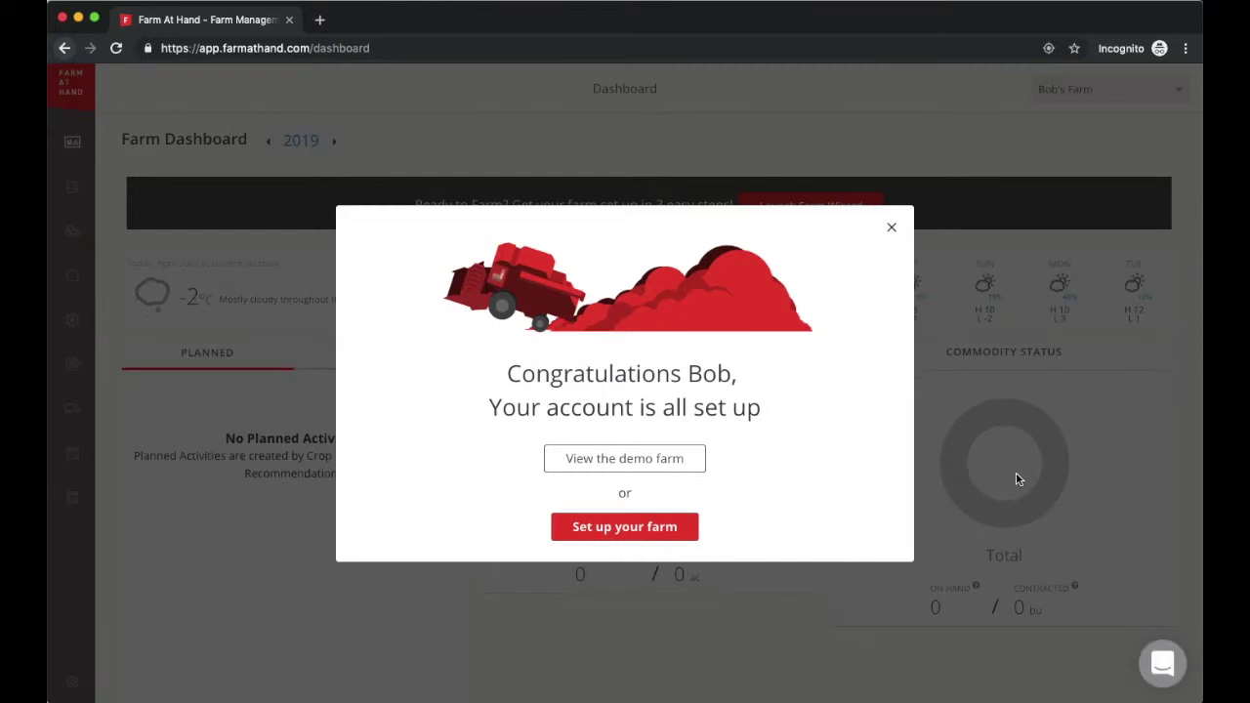
Choose 'View the demo farm' from the congratulations dialog
{"action": "left_click", "coordinate": [669, 470]}
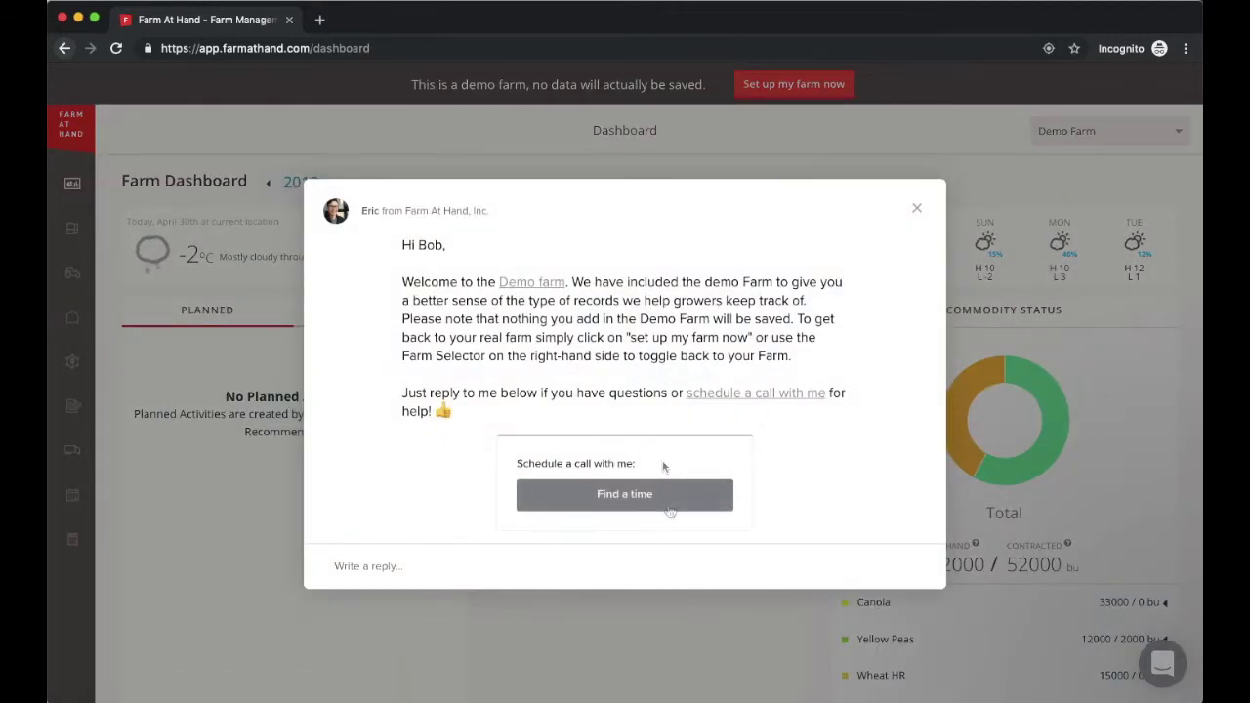
Pick April 30 at 14:00 for a support call, then close the scheduler and support chat
{"action": "left_click", "coordinate": [669, 509]}
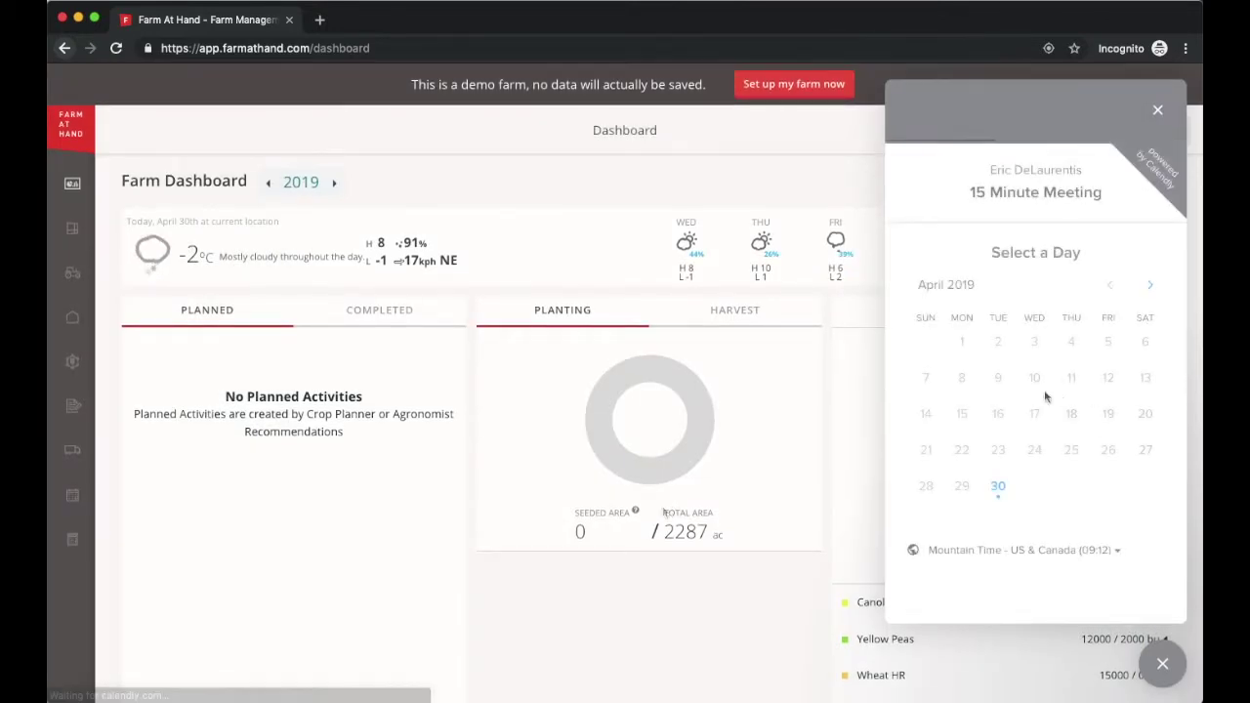
{"action": "left_click", "coordinate": [999, 488]}
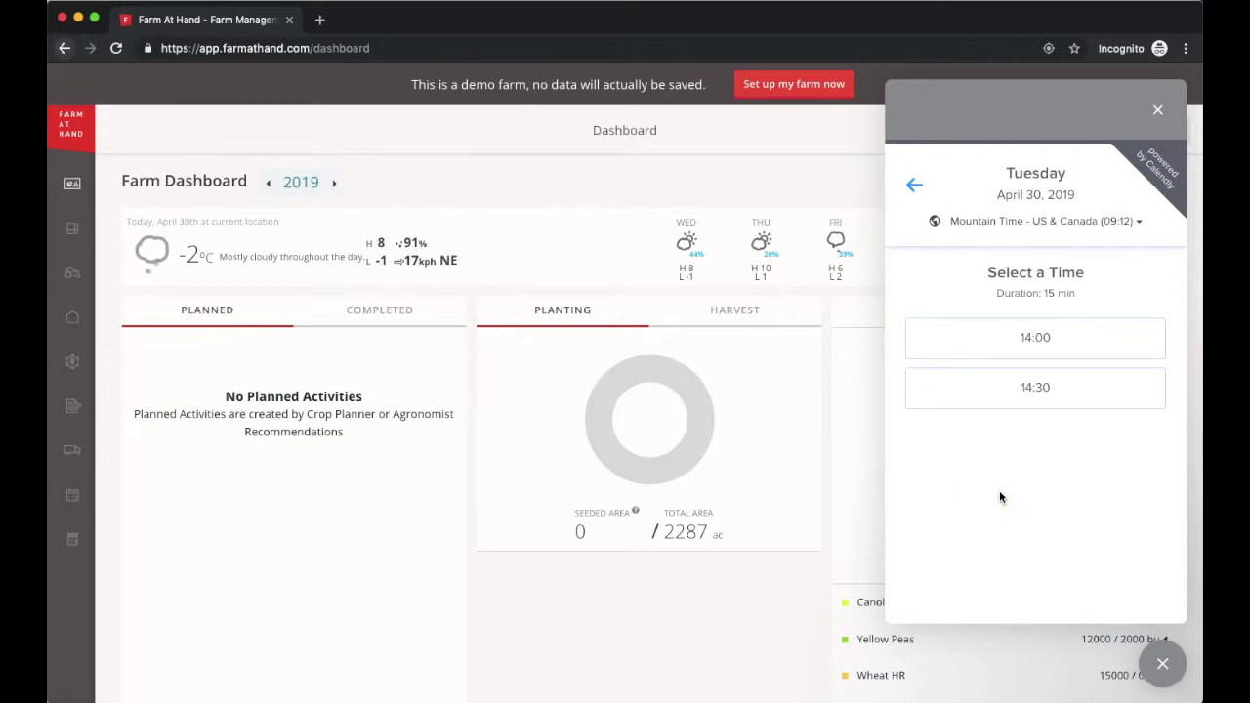
{"action": "left_click", "coordinate": [1078, 341]}
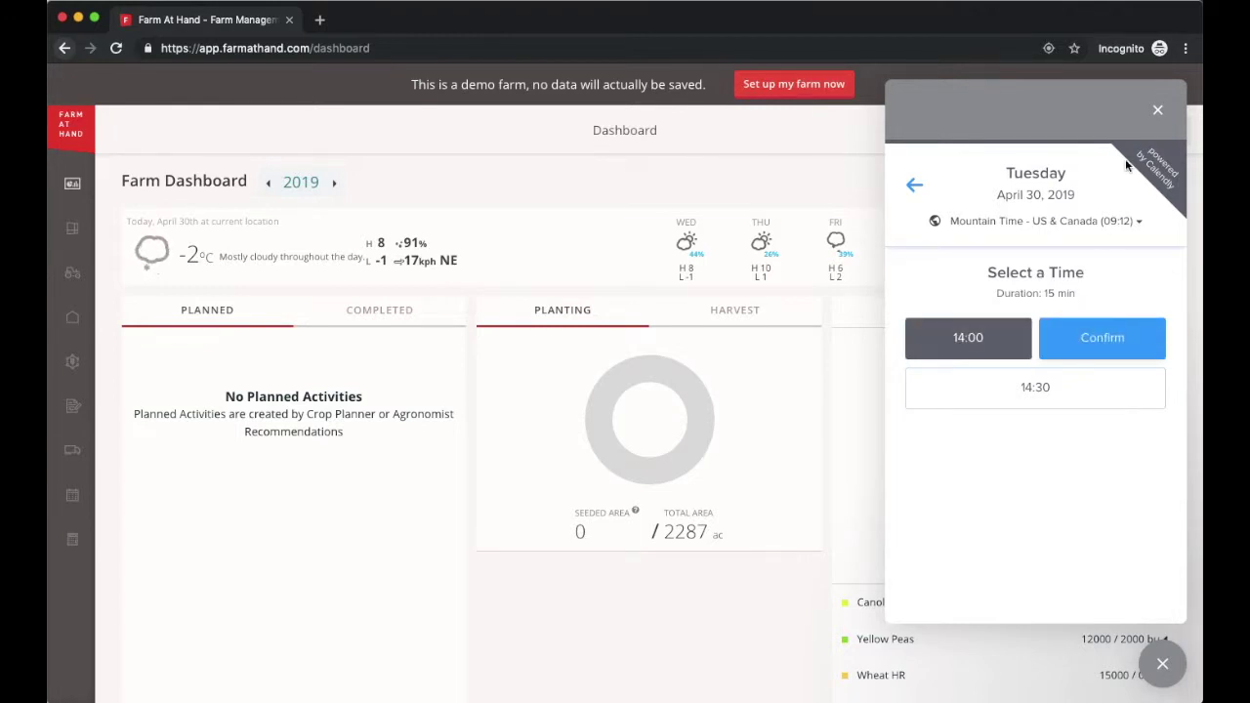
{"action": "left_click", "coordinate": [1160, 112]}
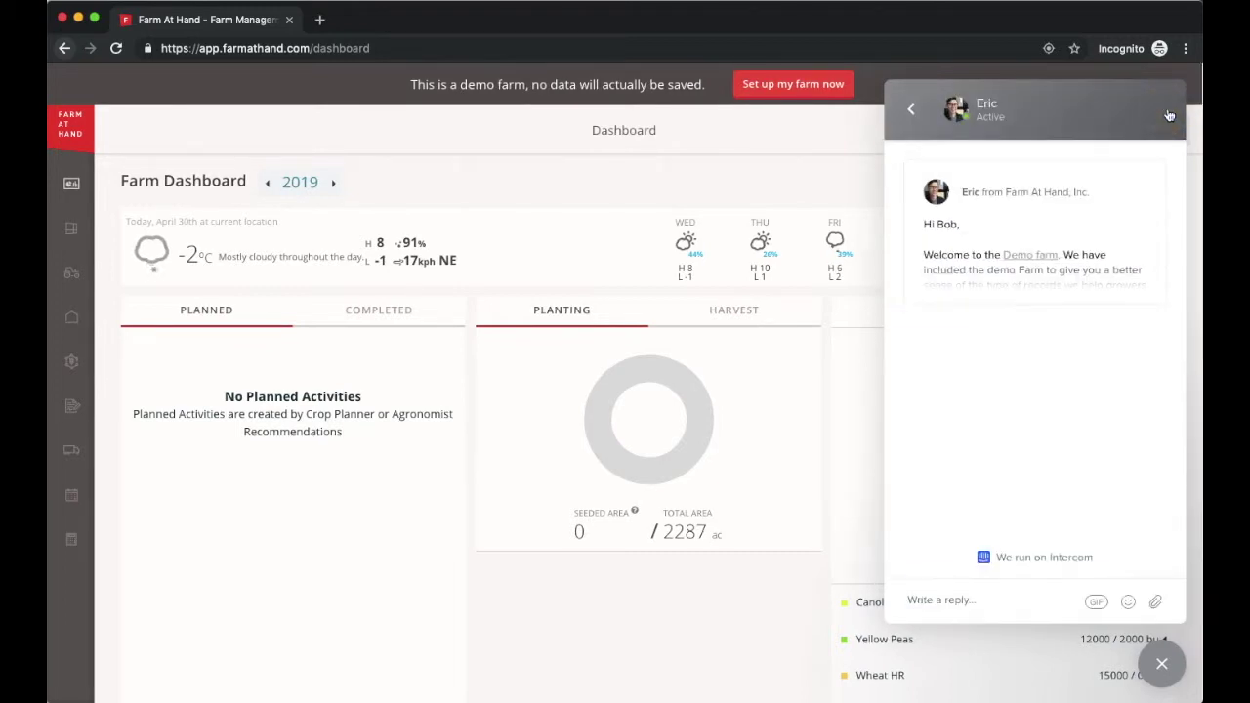
{"action": "scroll", "coordinate": [1188, 402], "scroll_direction": "down", "scroll_amount": 1}
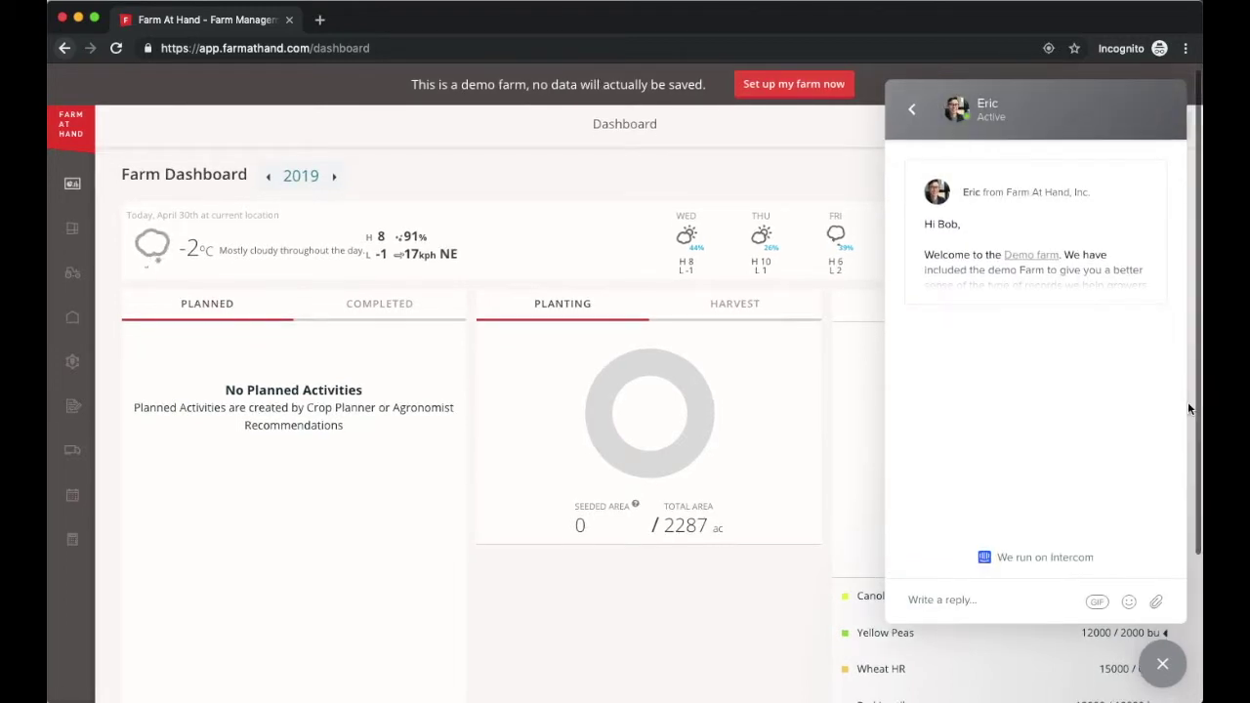
{"action": "left_click", "coordinate": [1164, 666]}
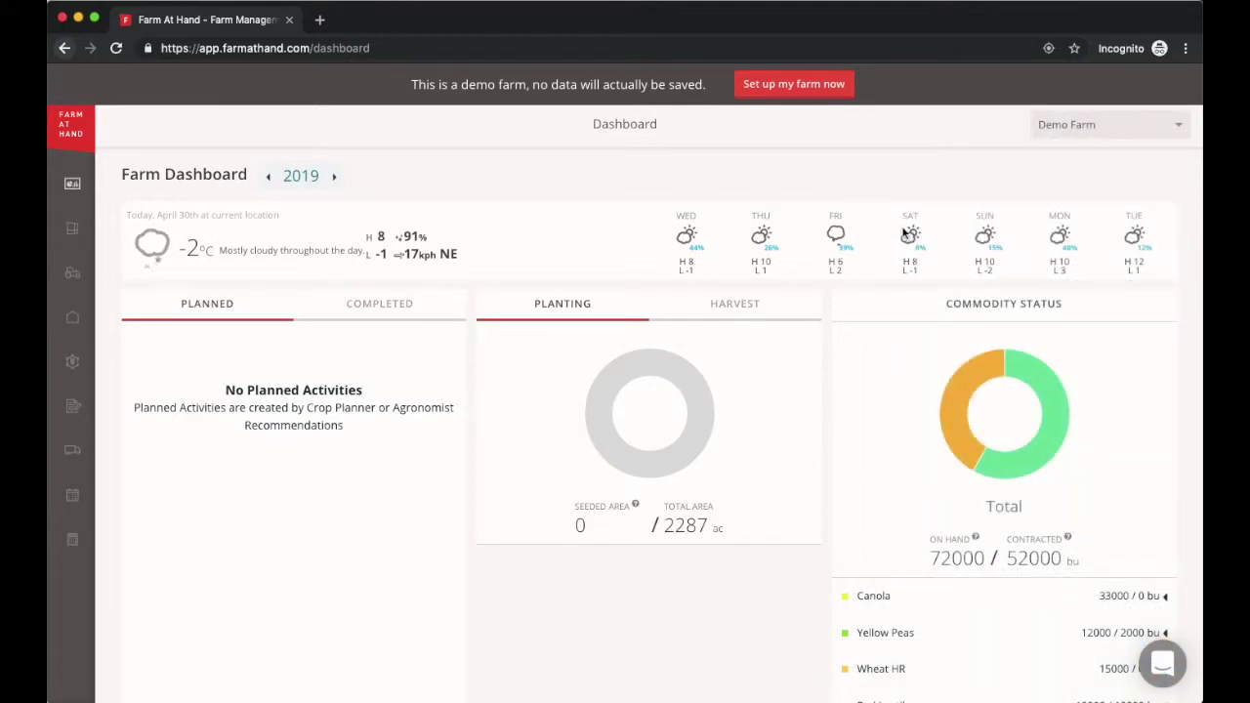
Browse demo Field 2, then the Home Binyard's storage and bin HB 6's details
{"action": "scroll", "coordinate": [931, 297], "scroll_direction": "up", "scroll_amount": 1}
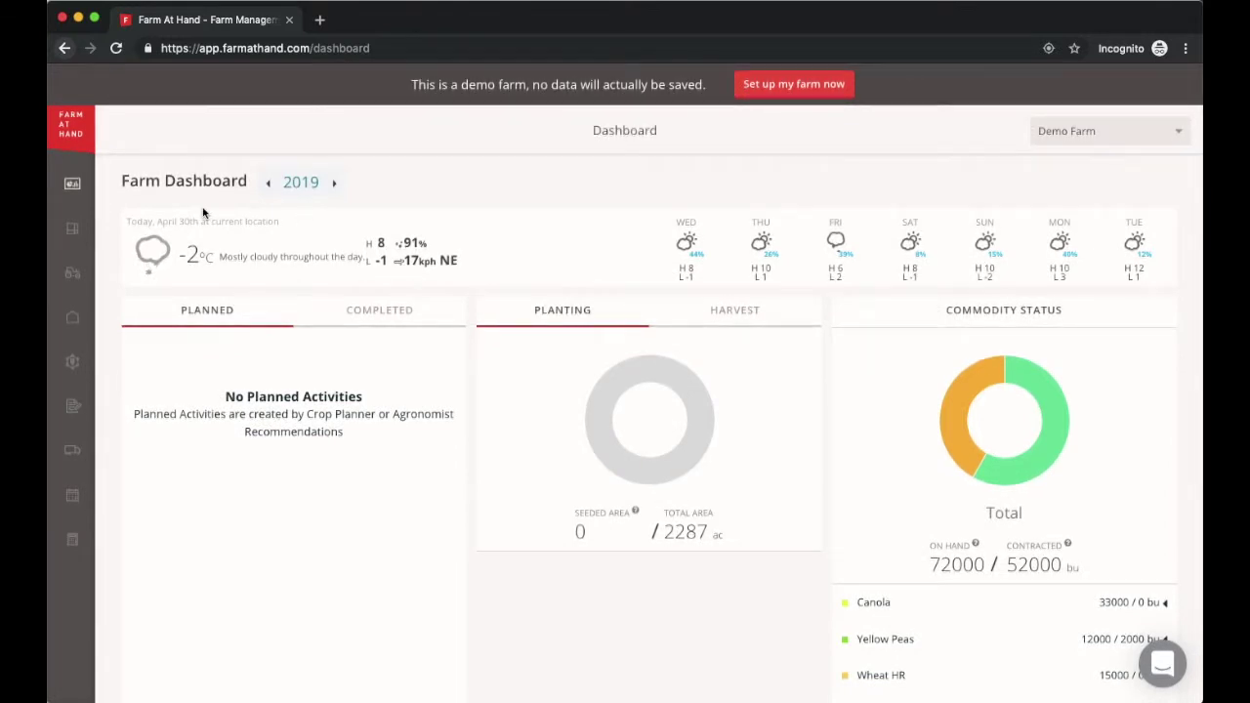
{"action": "mouse_move", "coordinate": [72, 227]}
{"action": "left_click", "coordinate": [67, 240]}
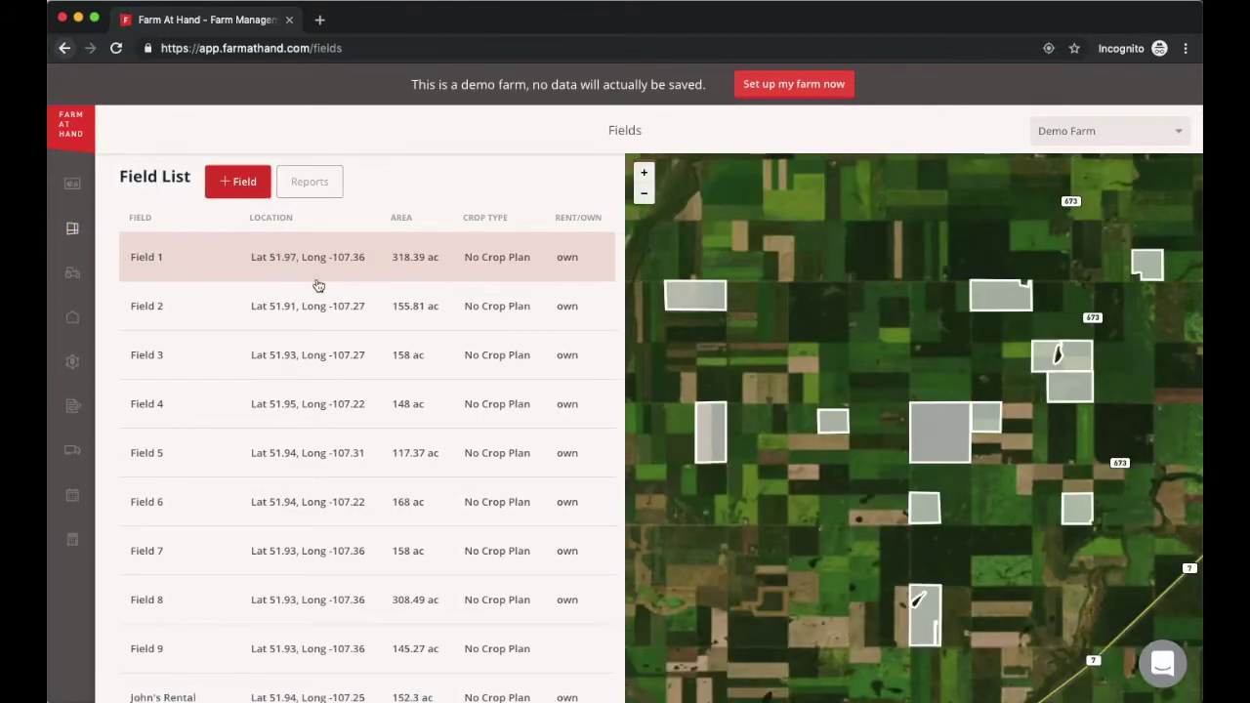
{"action": "left_click", "coordinate": [323, 306]}
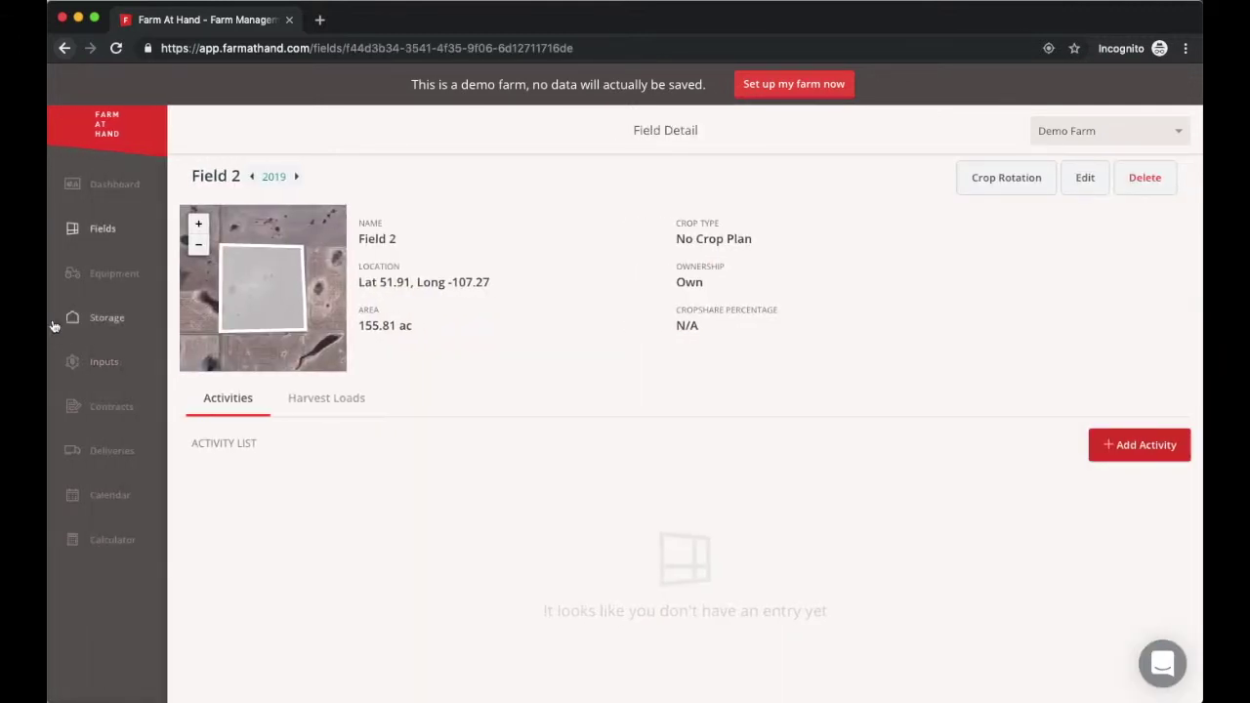
{"action": "left_click", "coordinate": [92, 321]}
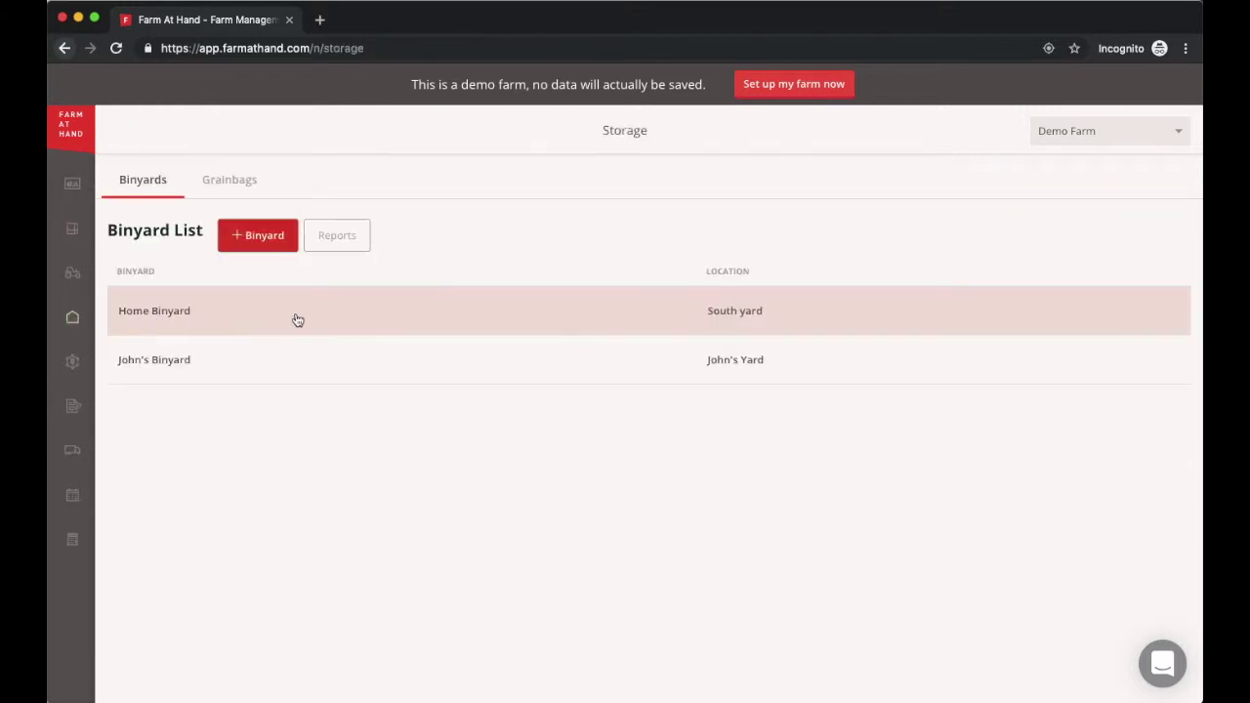
{"action": "left_click", "coordinate": [328, 321]}
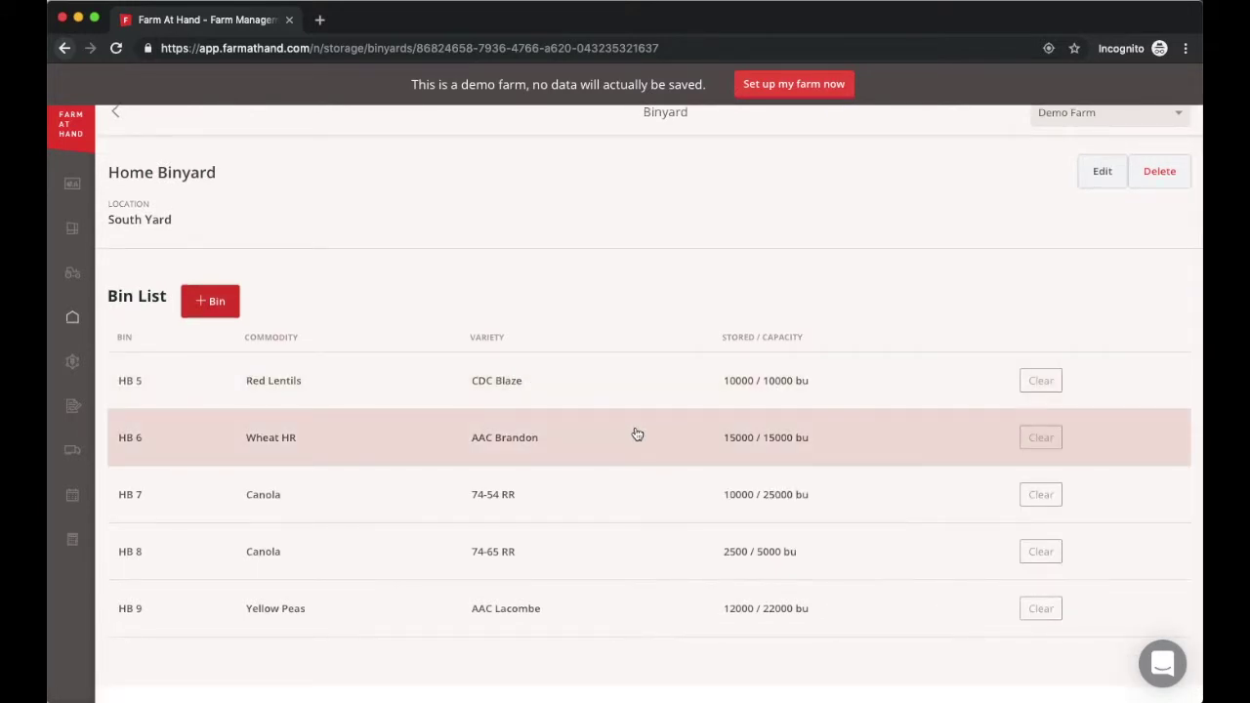
{"action": "left_click", "coordinate": [637, 434]}
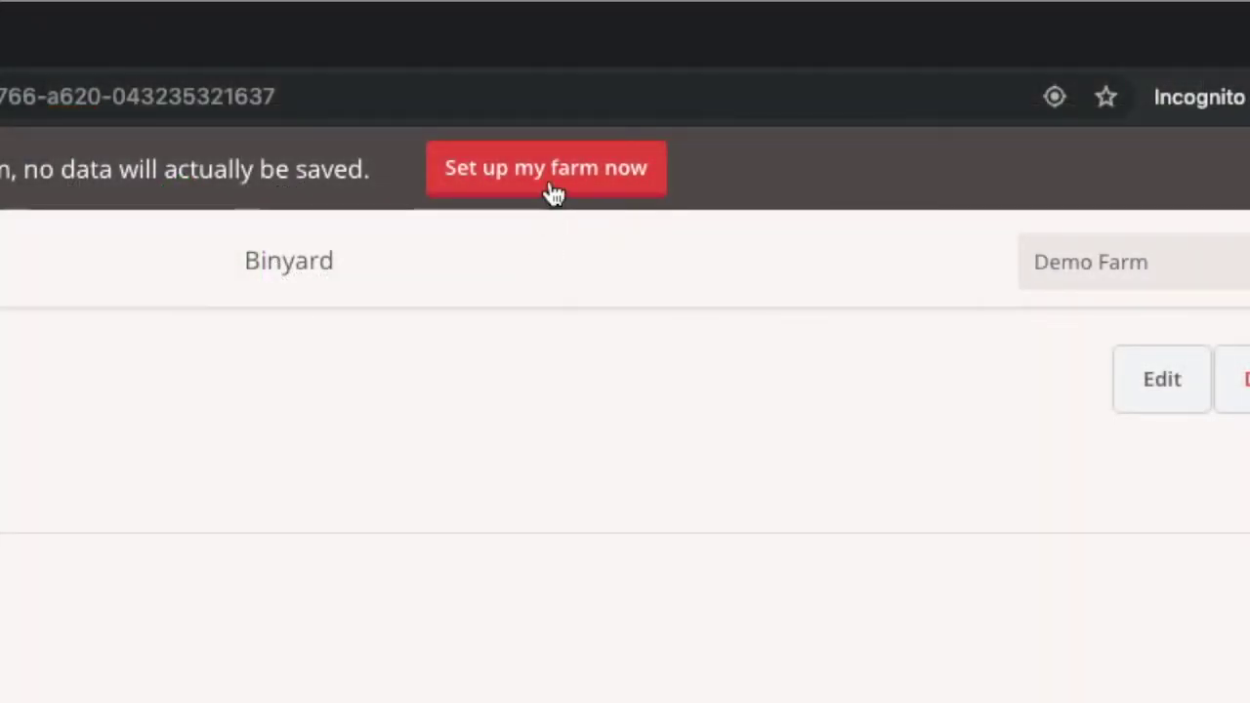
Start setting up Bob's Farm with Canada measurement units and Acres for land area
{"action": "left_click", "coordinate": [552, 193]}
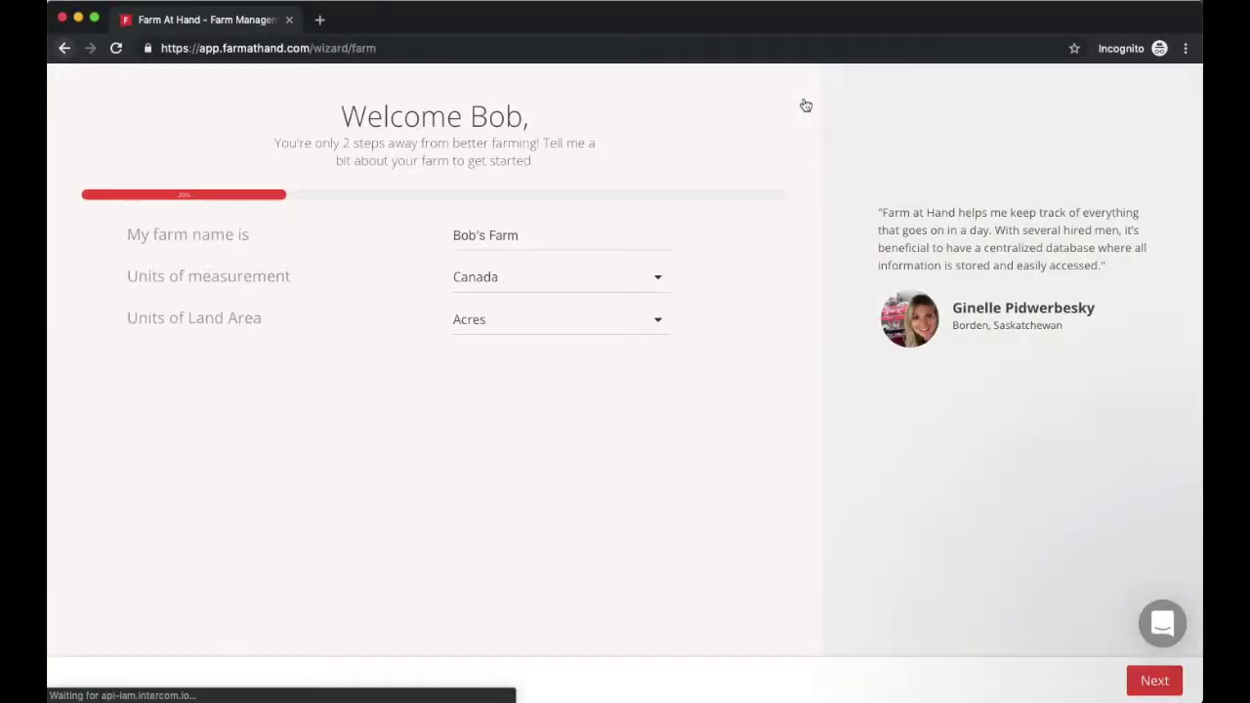
{"action": "left_click", "coordinate": [661, 282]}
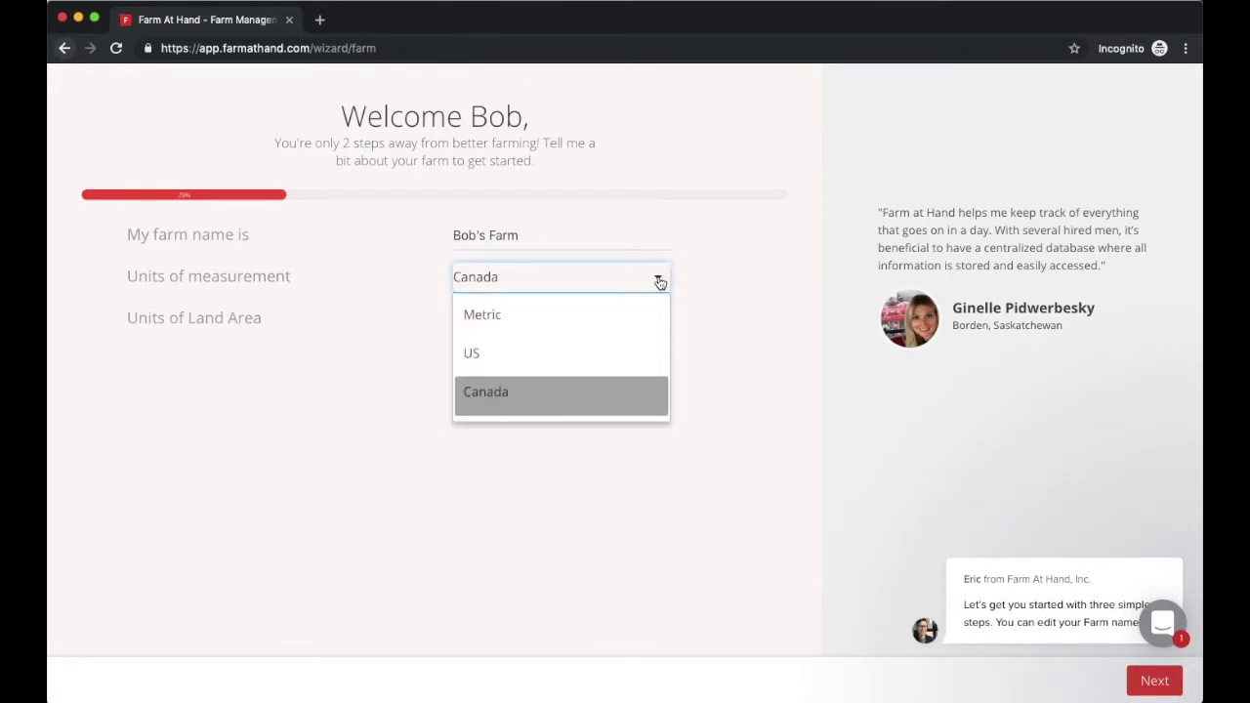
{"action": "left_click", "coordinate": [763, 319]}
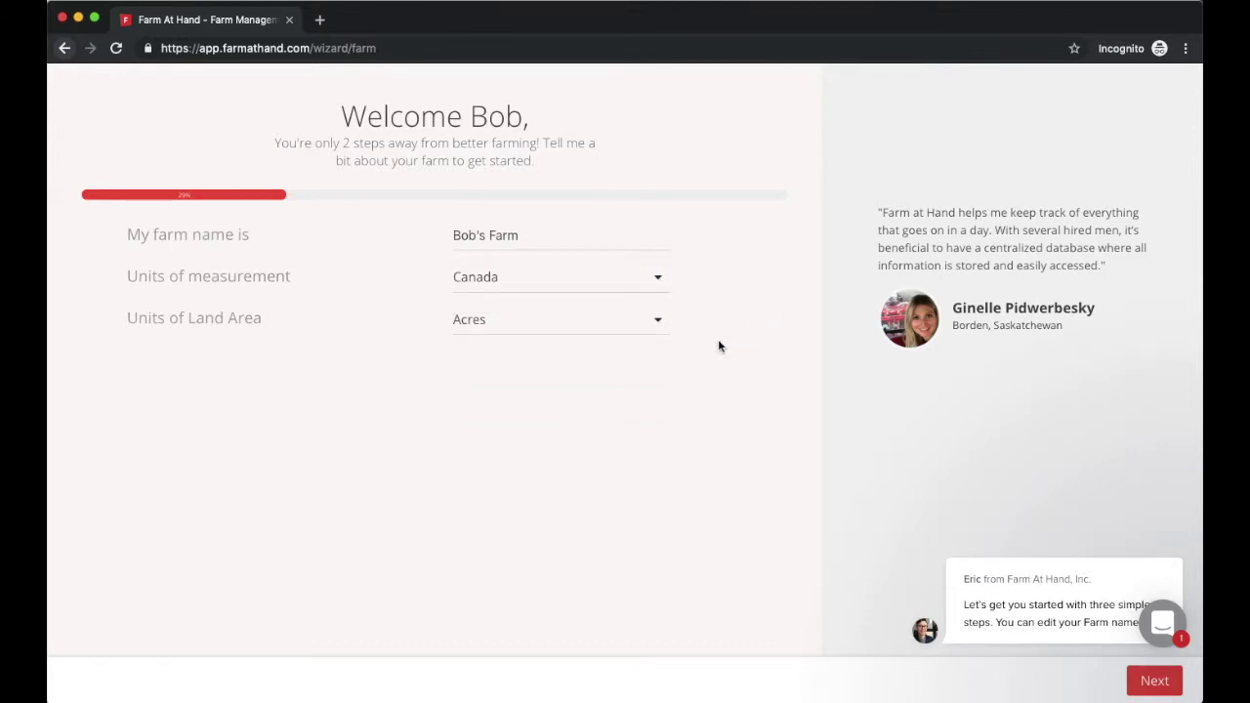
{"action": "left_click", "coordinate": [657, 321]}
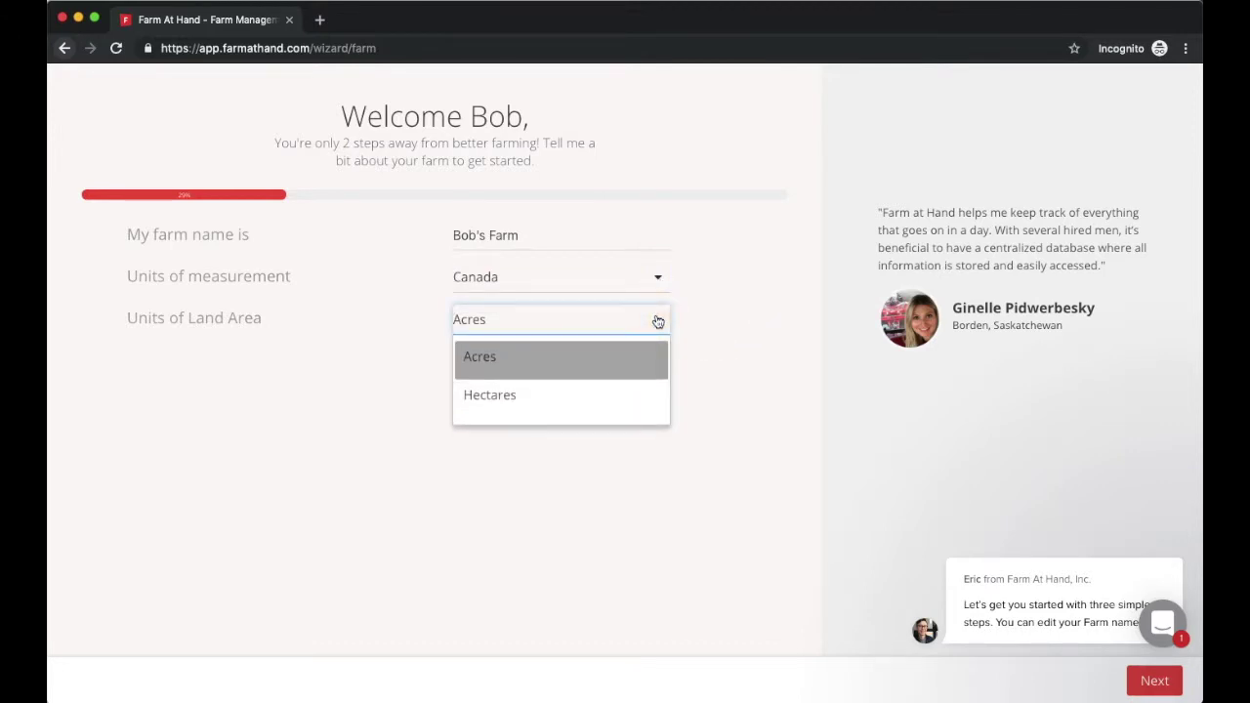
{"action": "left_click", "coordinate": [767, 317]}
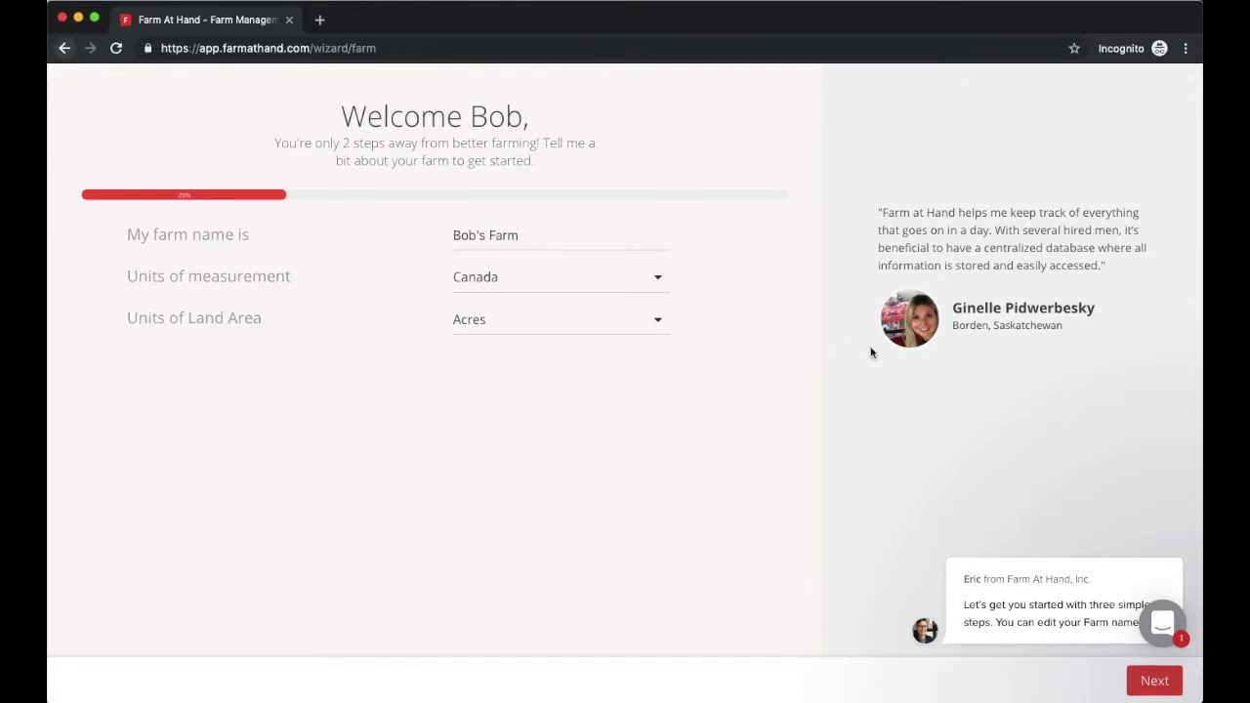
{"action": "left_click", "coordinate": [1155, 682]}
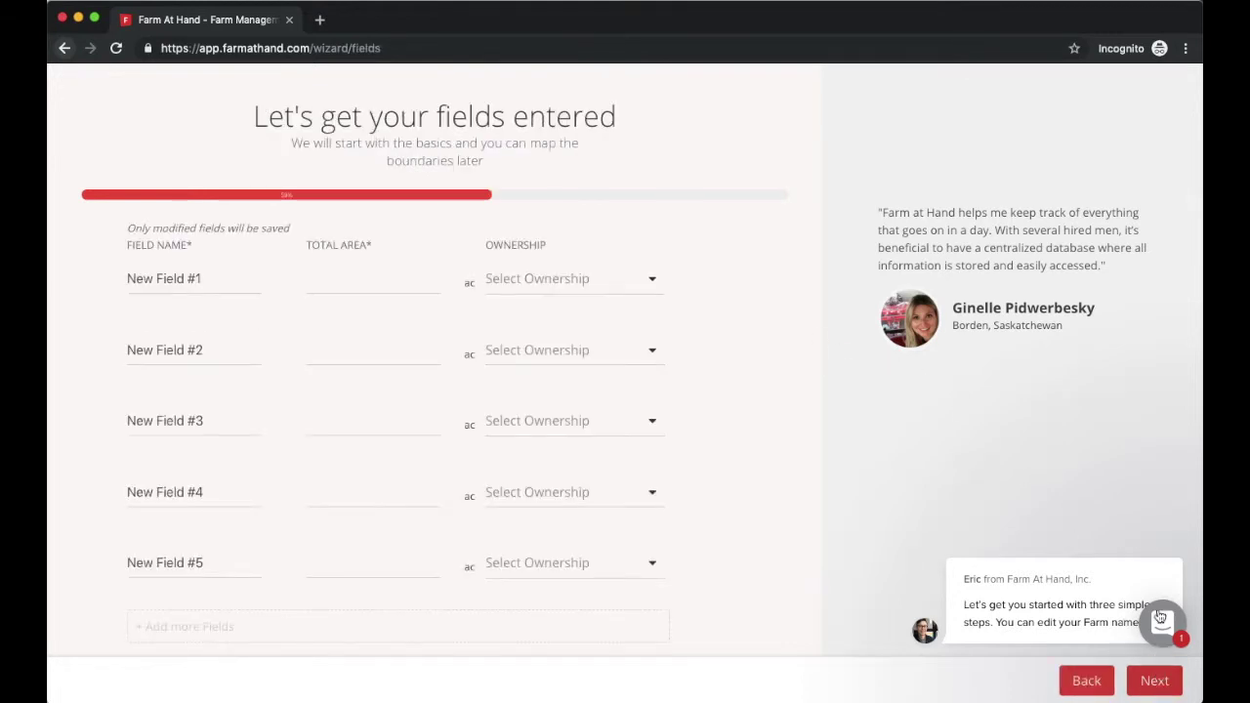
Enter New Field #1's area and set its ownership to Own
{"action": "left_click", "coordinate": [1163, 539]}
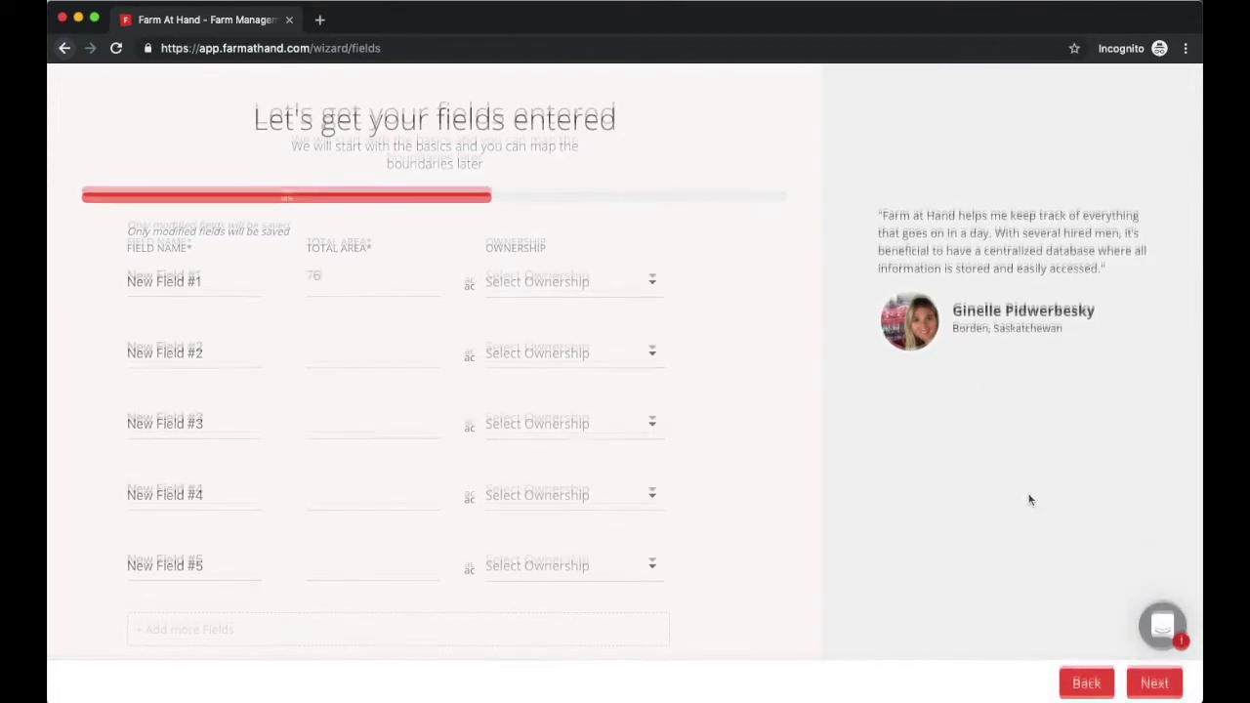
{"action": "type", "text": "0"}
{"action": "key", "text": "Tab"}
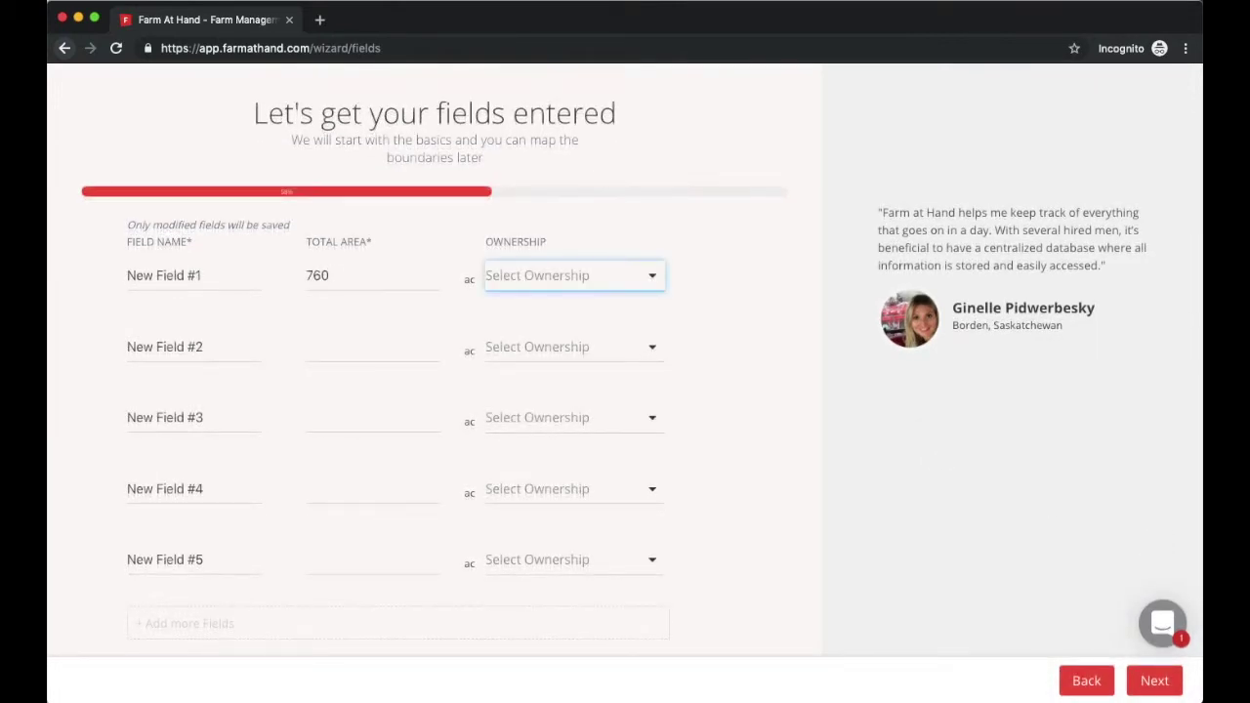
{"action": "left_click", "coordinate": [570, 282]}
{"action": "left_click", "coordinate": [553, 316]}
Set East Corner 1 to Cropshare, rename New Field #5 to East Corner 2, and save fields
{"action": "left_click", "coordinate": [351, 347]}
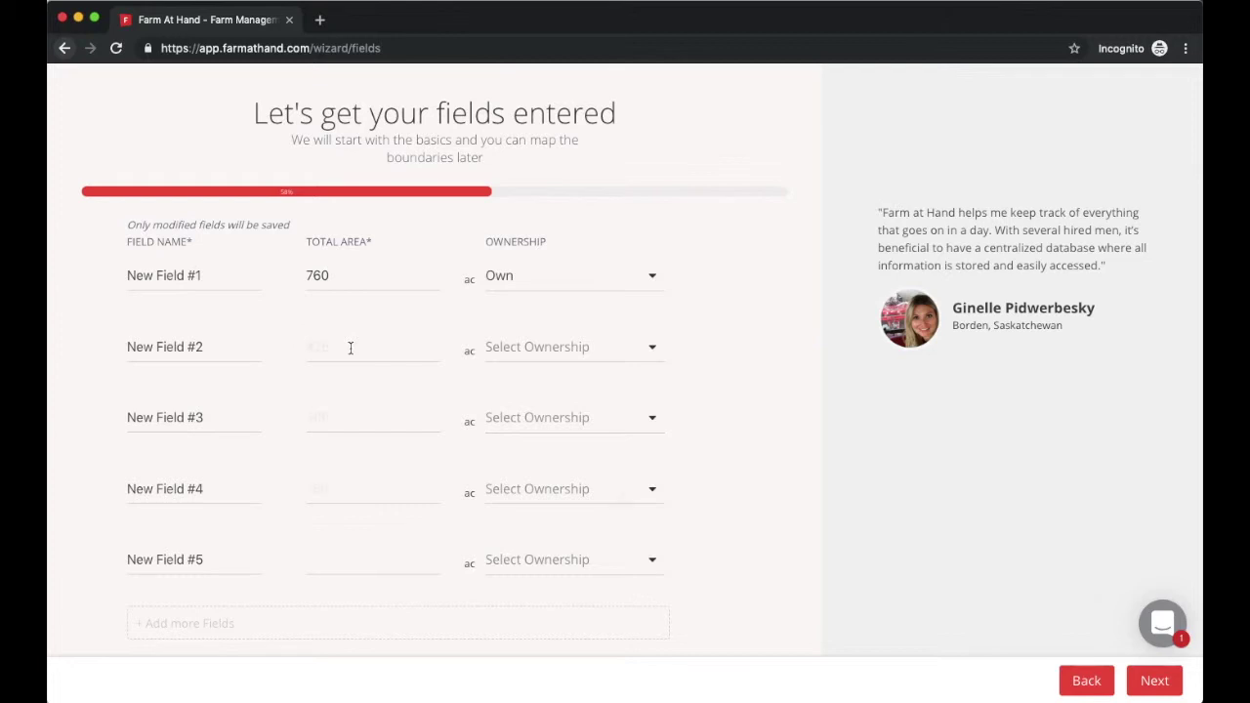
{"action": "left_click", "coordinate": [625, 492]}
{"action": "left_click", "coordinate": [555, 602]}
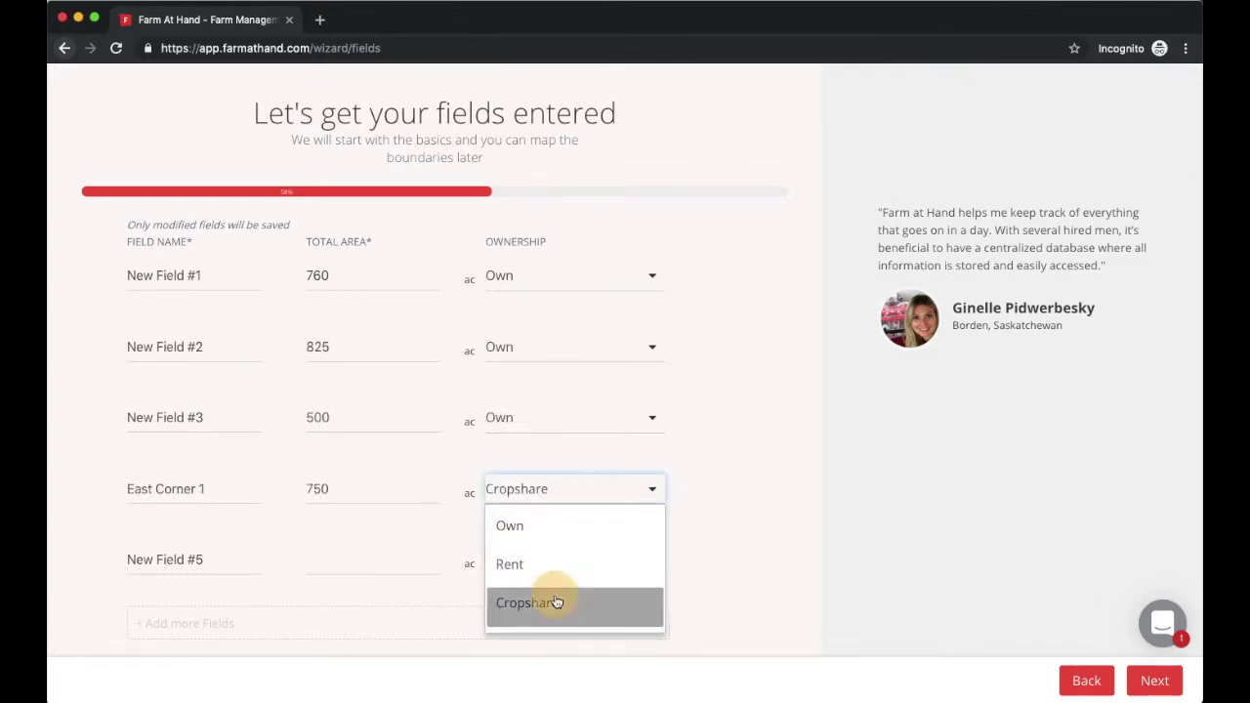
{"action": "triple_click", "coordinate": [186, 559]}
{"action": "type", "text": "East Corner 2"}
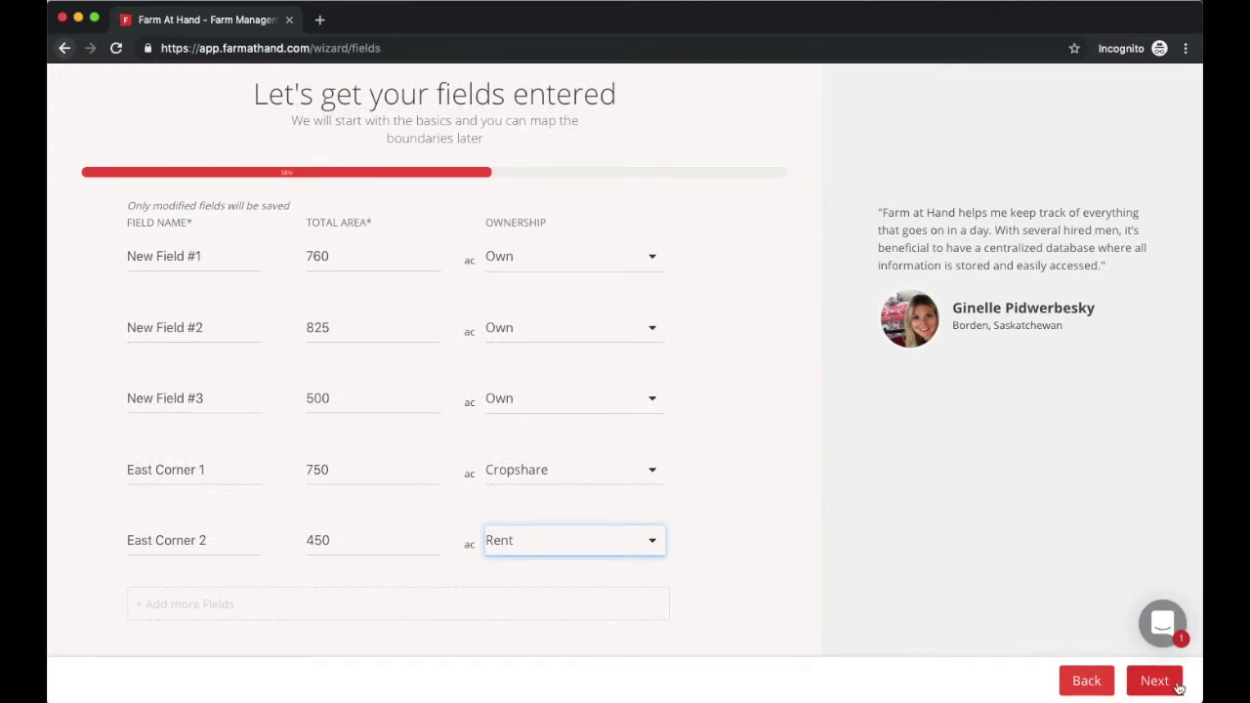
{"action": "left_click", "coordinate": [1154, 681]}
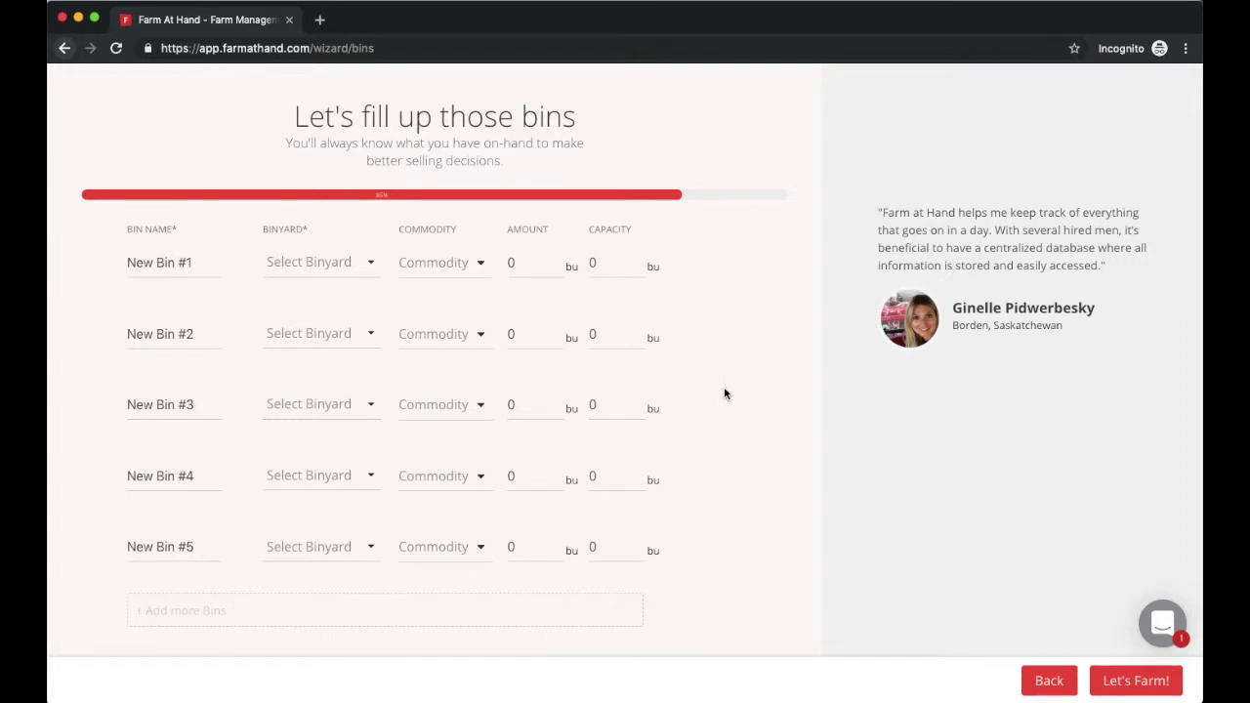
Put the first bin in Home Yard, name it HB 1, holding Barley, Feed
{"action": "left_click", "coordinate": [360, 265]}
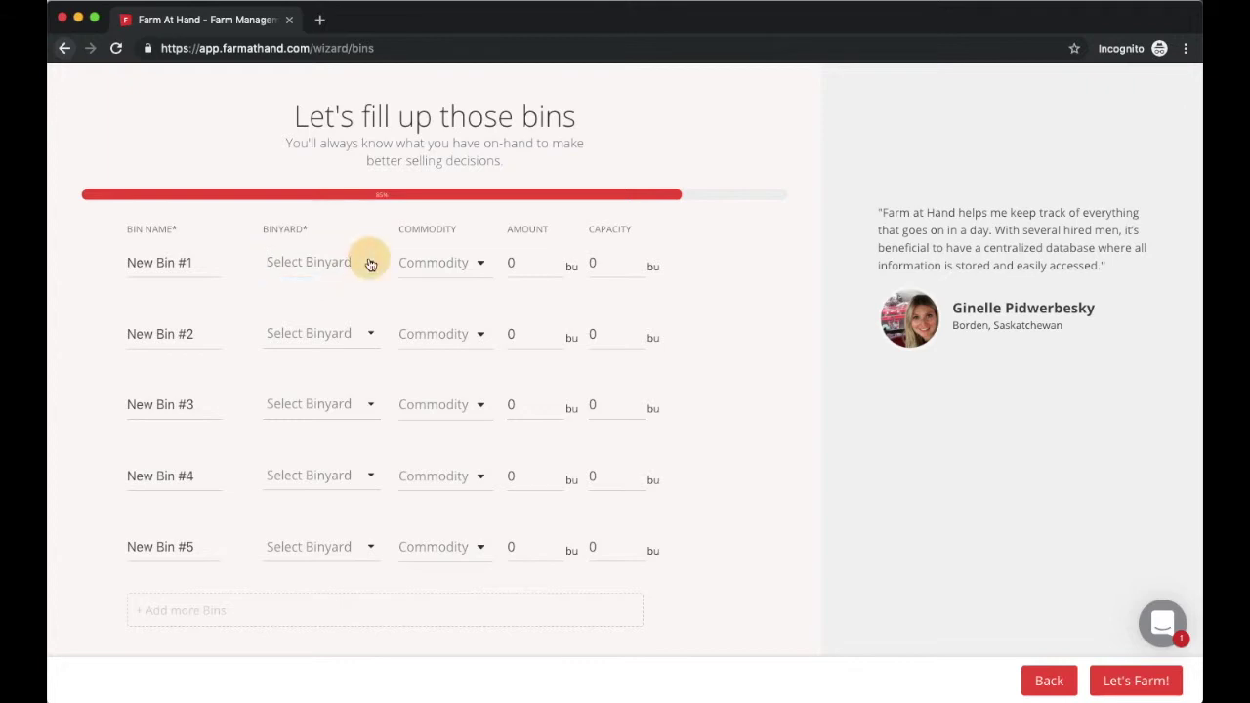
{"action": "left_click", "coordinate": [369, 266]}
{"action": "left_click", "coordinate": [321, 293]}
{"action": "triple_click", "coordinate": [146, 261]}
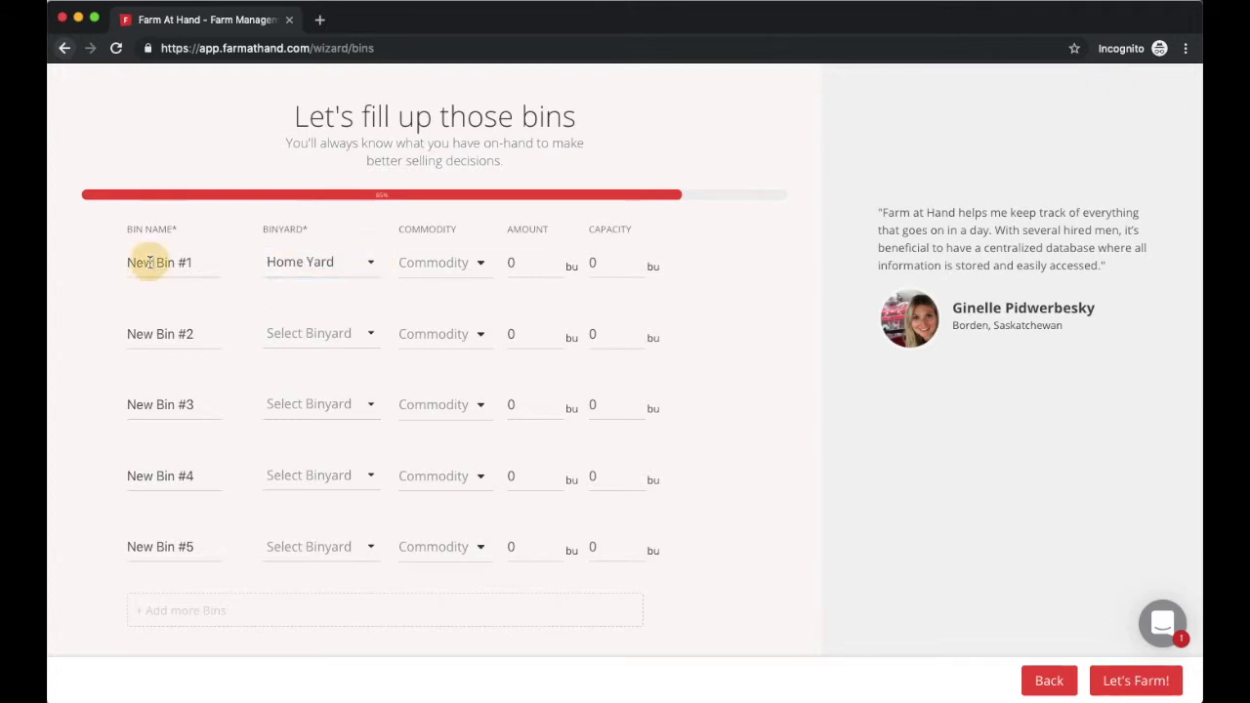
{"action": "type", "text": "HB 1"}
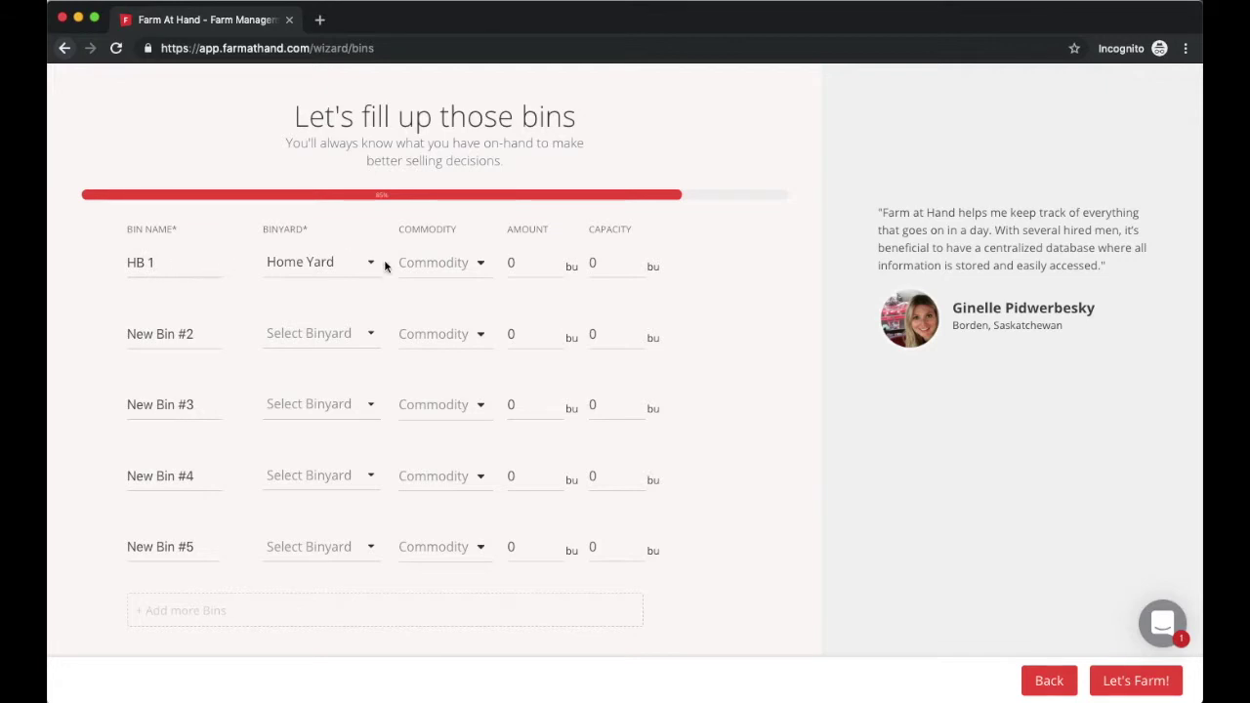
{"action": "left_click", "coordinate": [431, 264]}
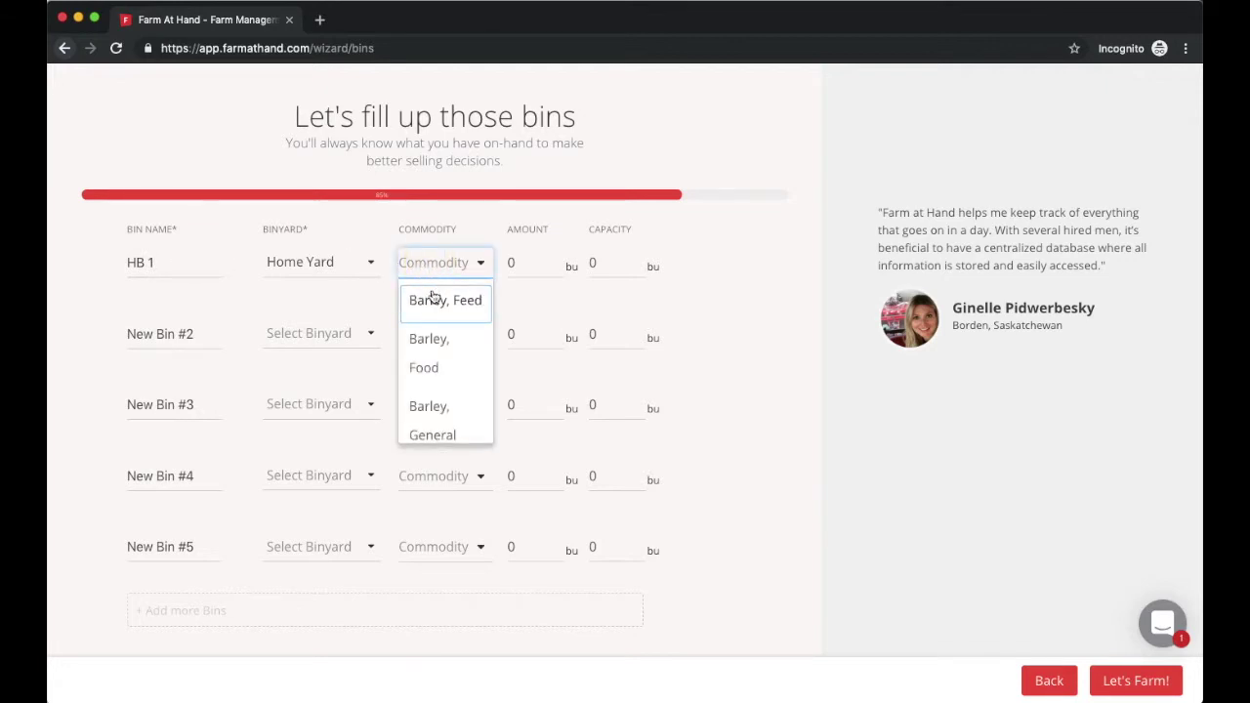
{"action": "left_click", "coordinate": [429, 300]}
Give HB 1 an 8000 bu amount and its capacity, fill the remaining bins, and finish setup
{"action": "left_click", "coordinate": [515, 262]}
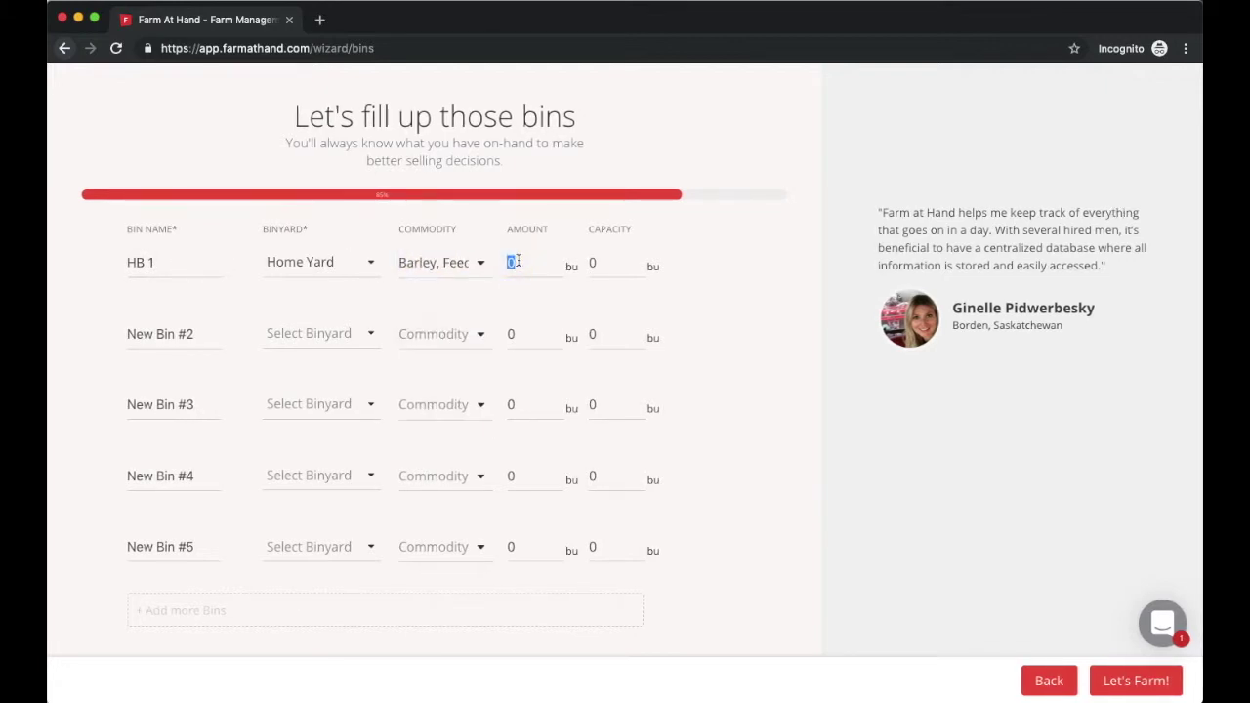
{"action": "type", "text": "8000"}
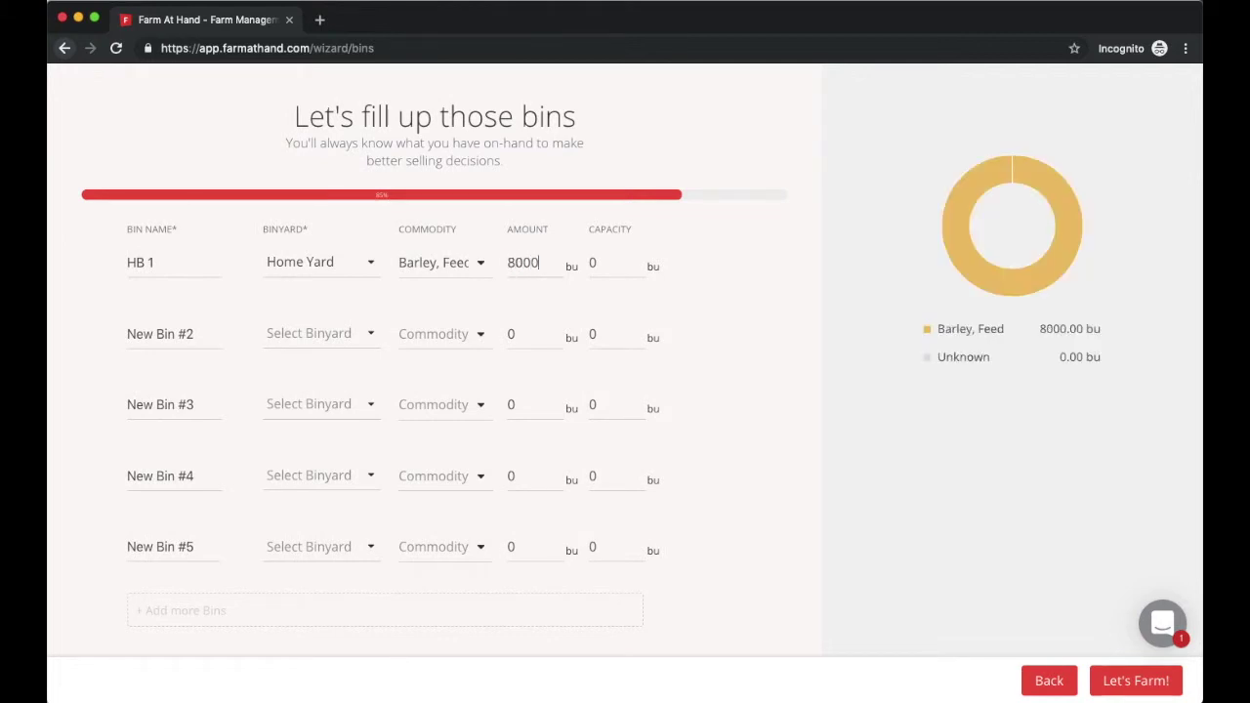
{"action": "key", "text": "Tab"}
{"action": "type", "text": "1"}
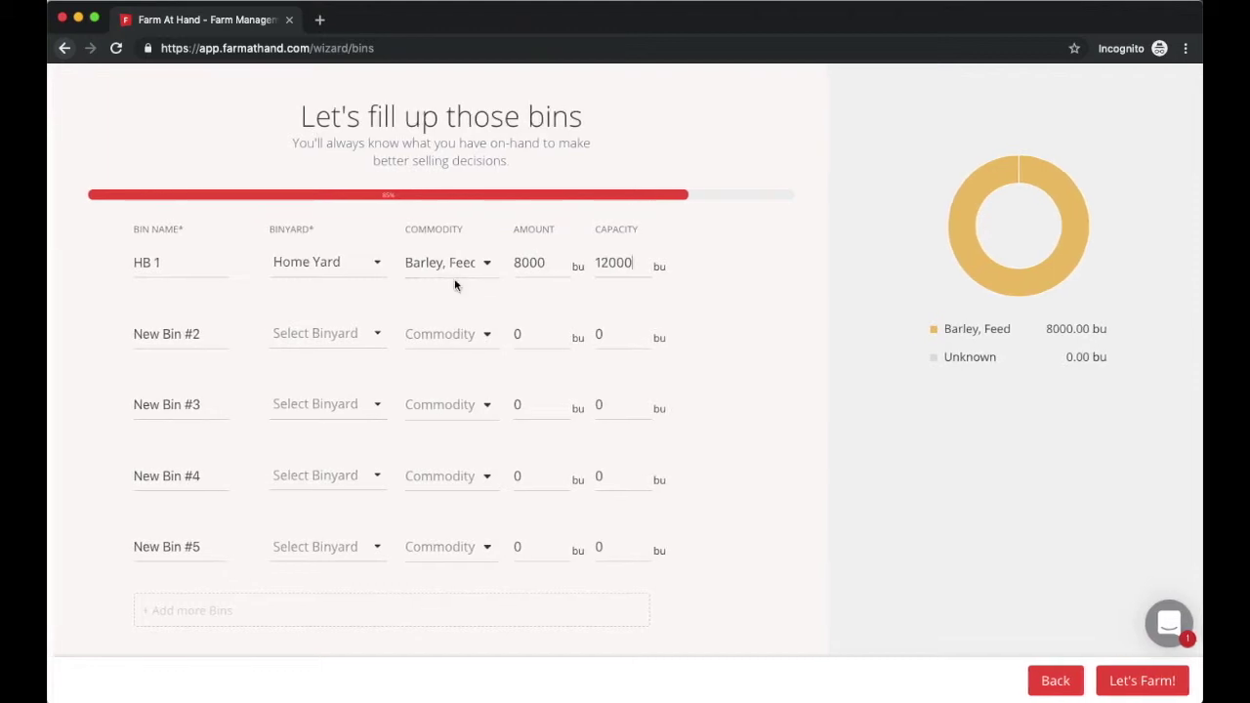
{"action": "left_click", "coordinate": [137, 328]}
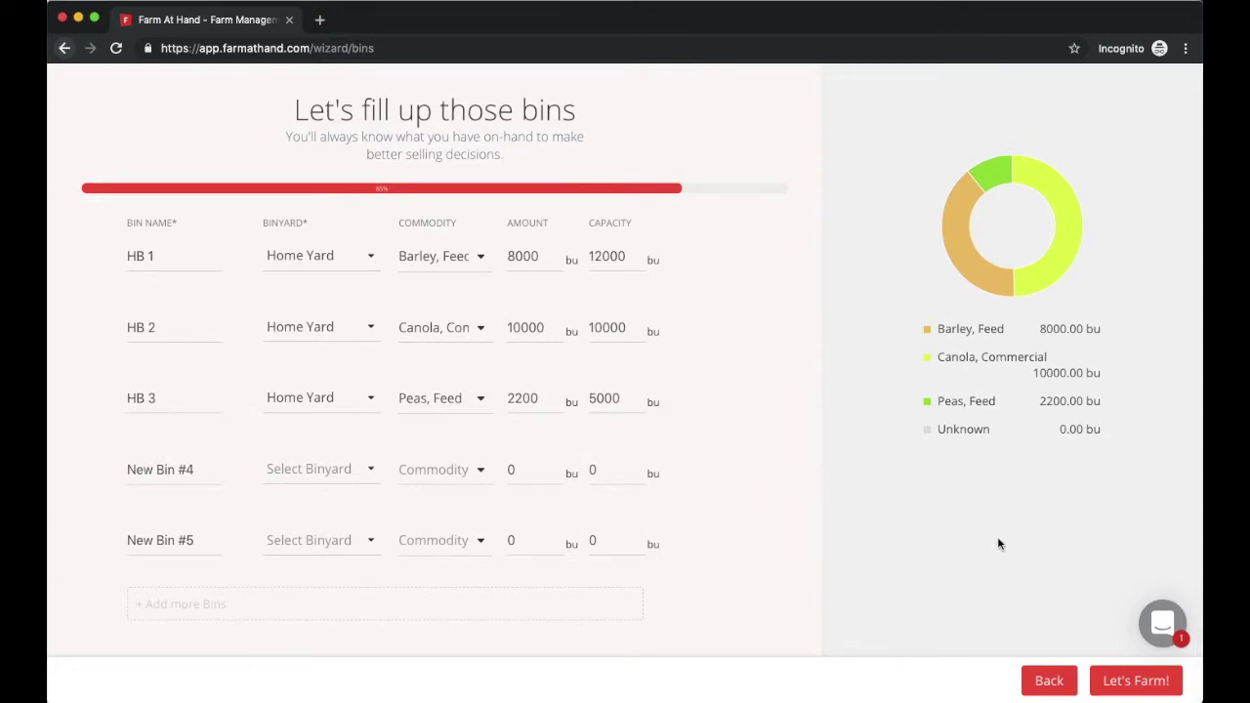
{"action": "left_click", "coordinate": [1136, 681]}
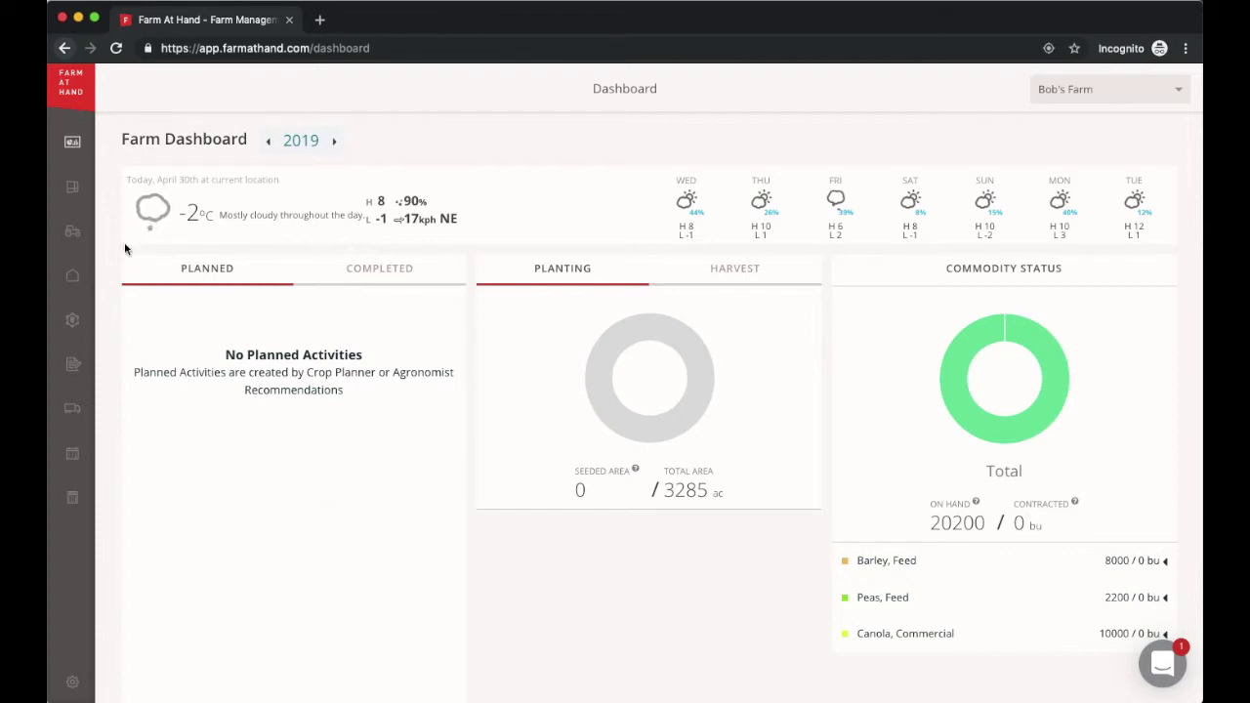
Edit East Corner 1 from the fields list and activate the polygon tool to draw its boundary
{"action": "left_click", "coordinate": [78, 191]}
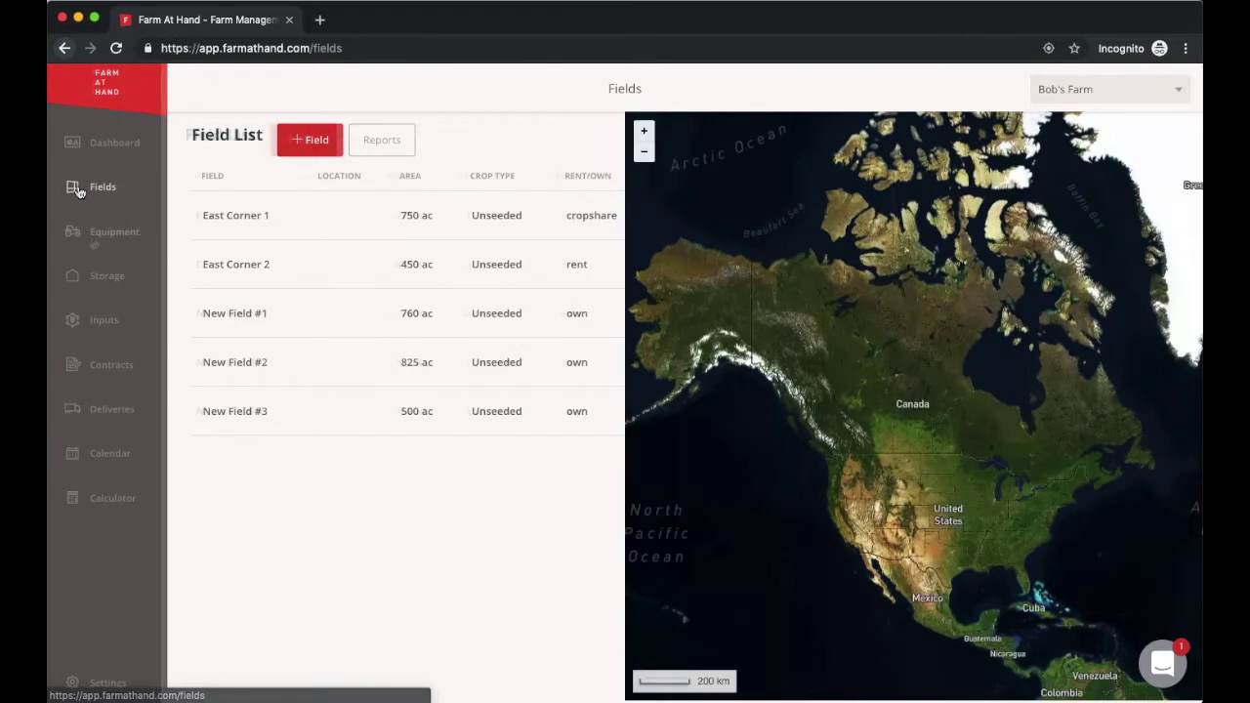
{"action": "left_click", "coordinate": [306, 225]}
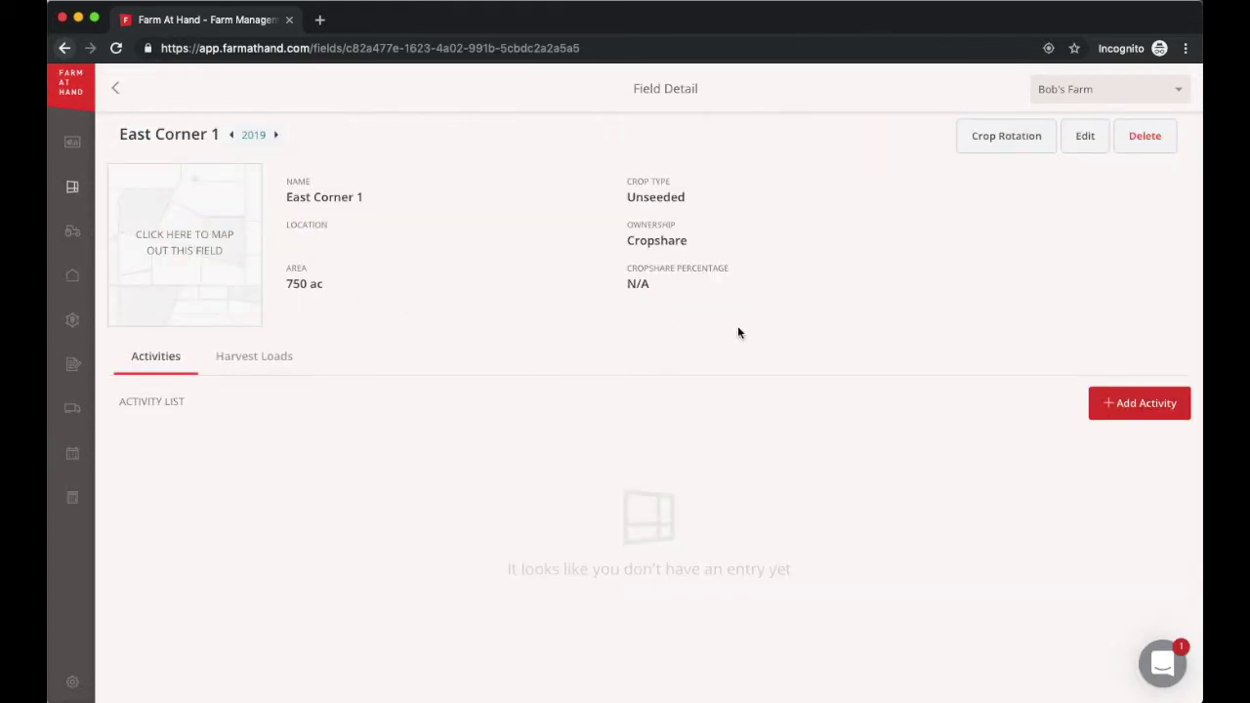
{"action": "left_click", "coordinate": [1086, 137]}
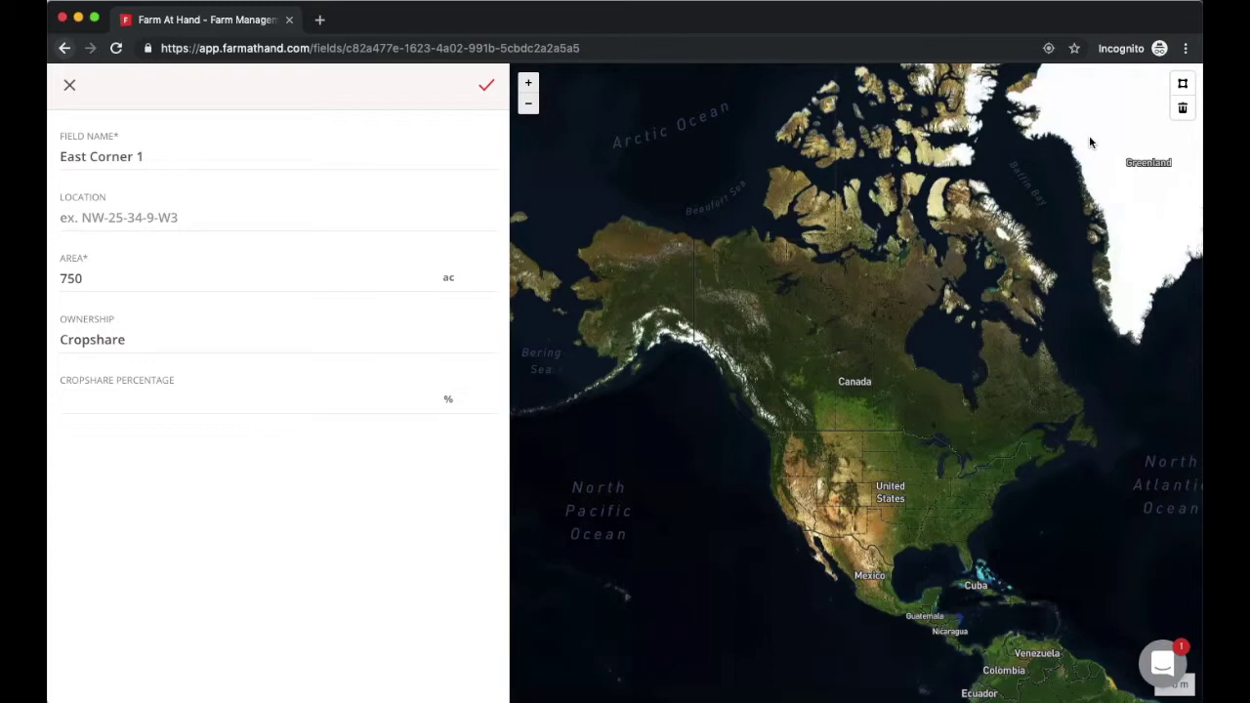
{"action": "left_click", "coordinate": [1183, 84]}
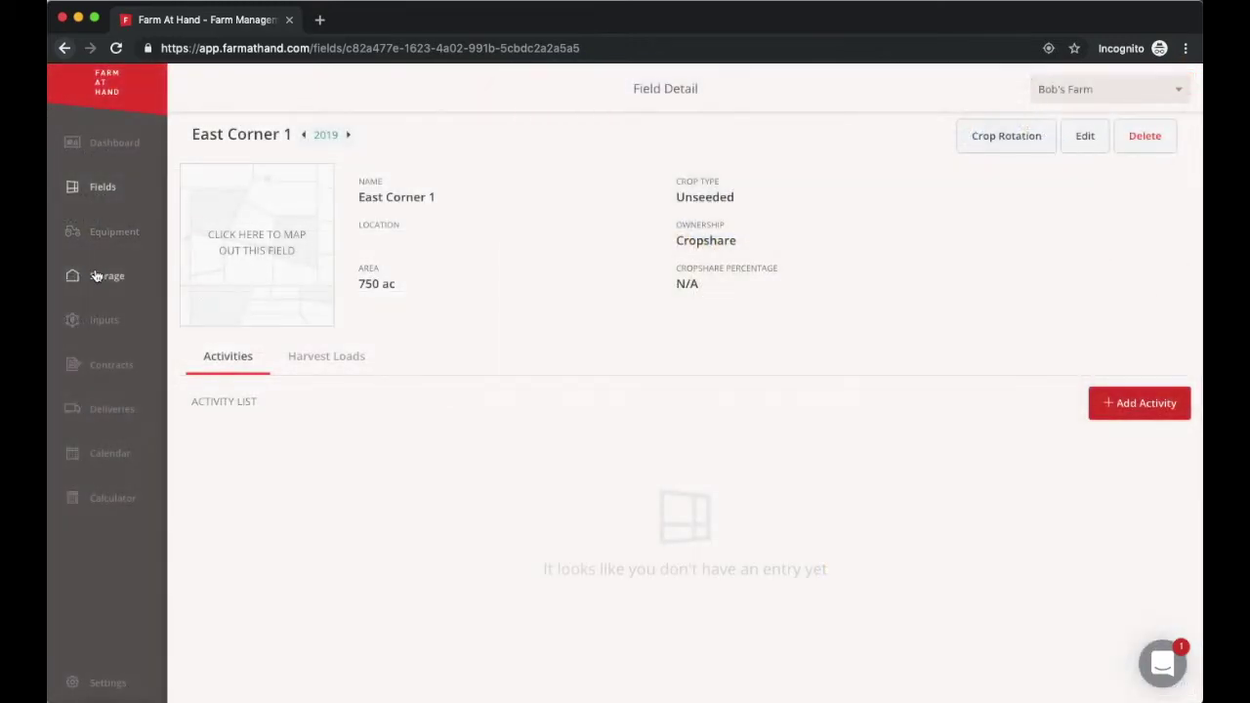
Go from Storage into Home Yard, select bin HB 2, and bring up its edit form
{"action": "left_click", "coordinate": [96, 277]}
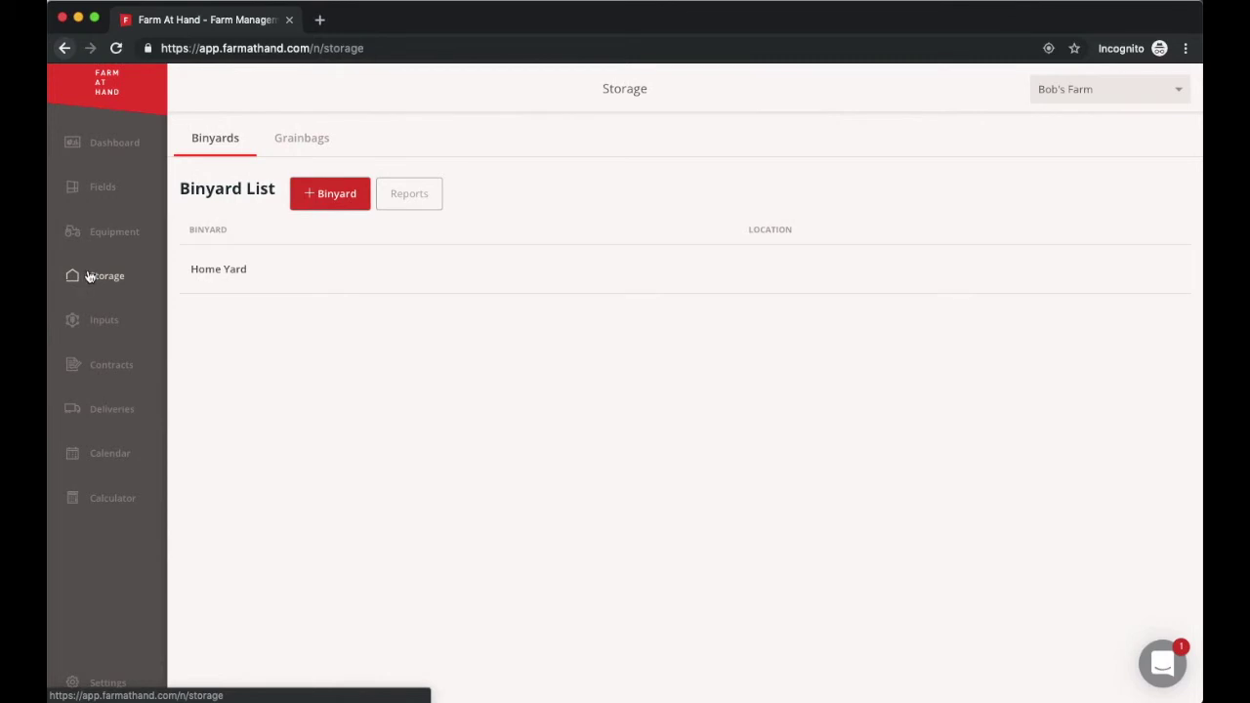
{"action": "left_click", "coordinate": [332, 279]}
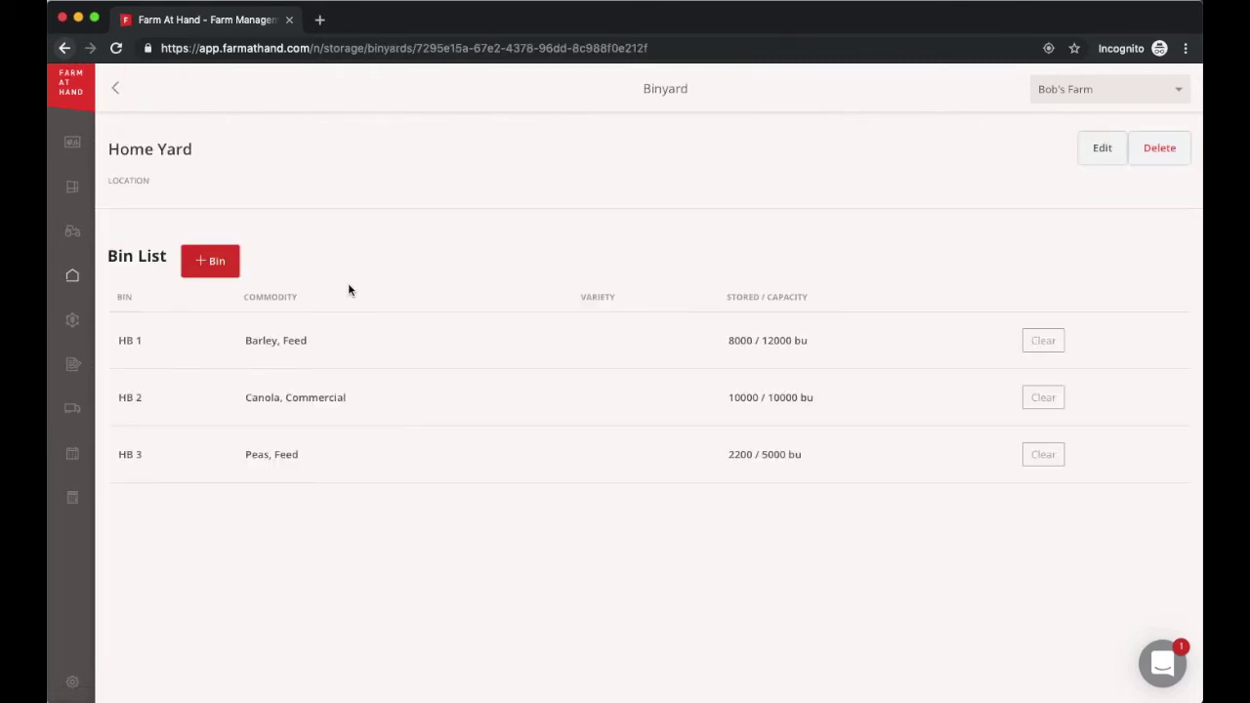
{"action": "left_click", "coordinate": [552, 419]}
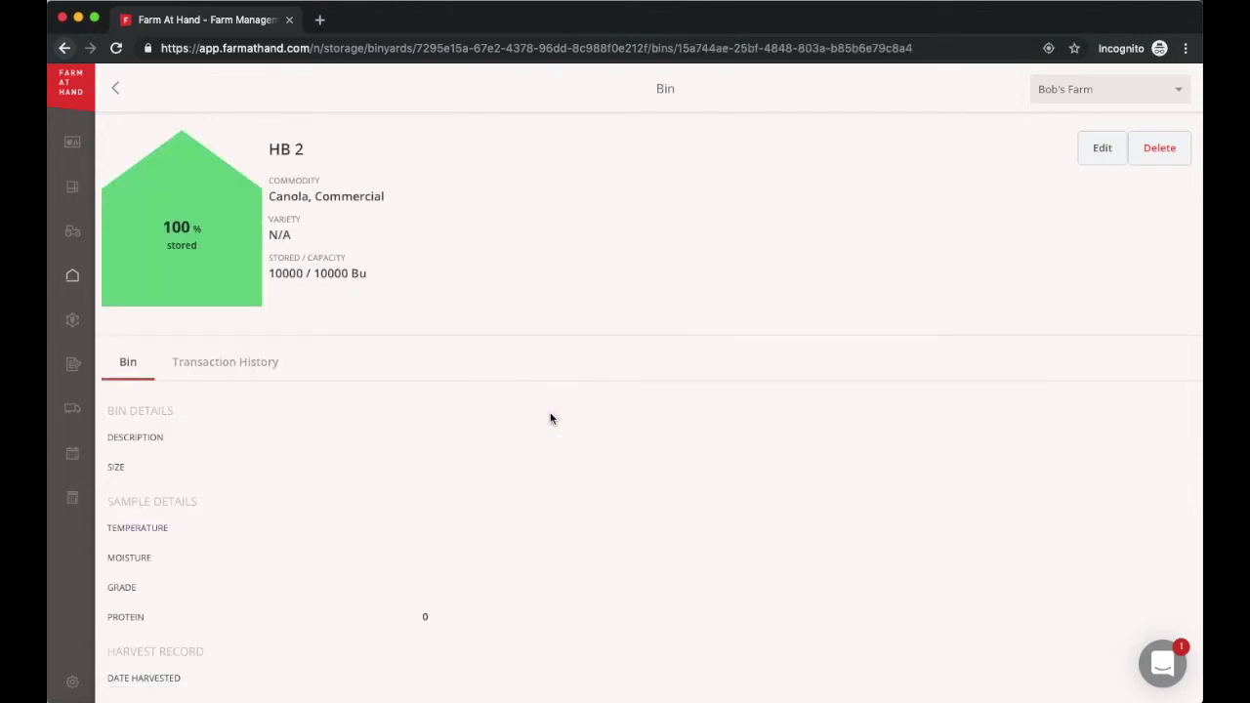
{"action": "left_click", "coordinate": [1092, 158]}
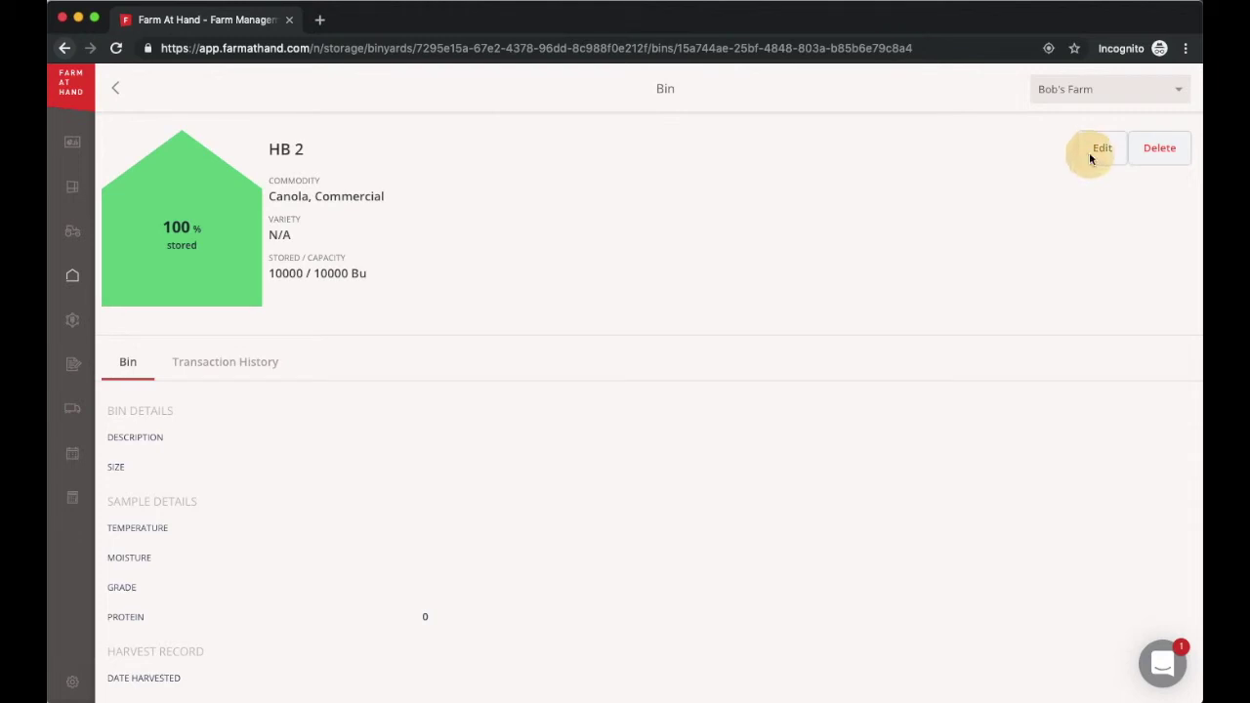